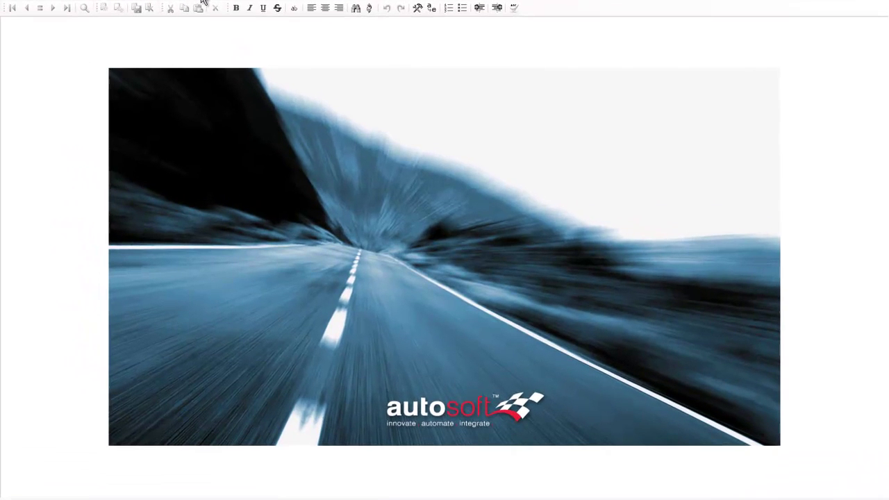
- Start a Dismantle Vehicle entry using the Light Commercial Miscellaneous Vans template
click(202, 1)
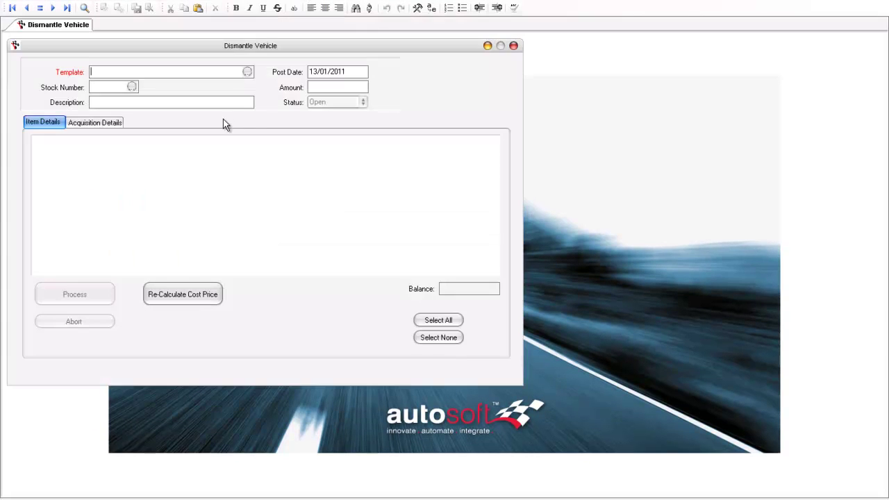
click(247, 72)
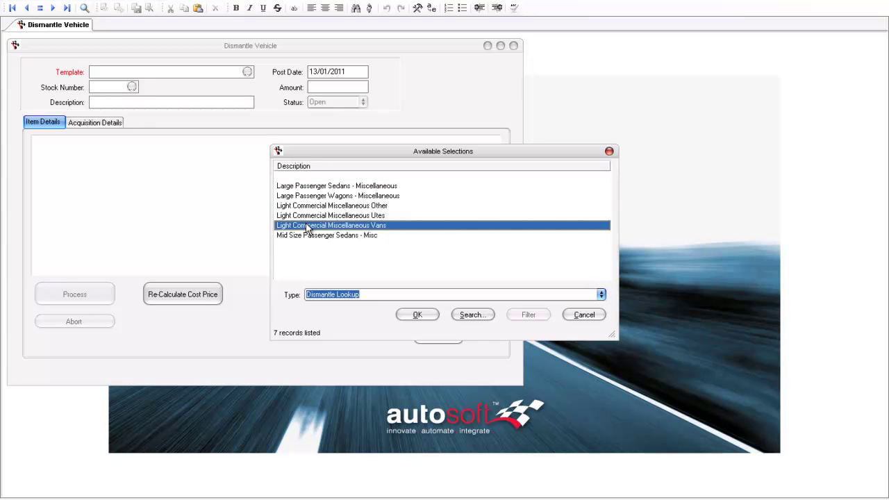
click(310, 228)
click(415, 316)
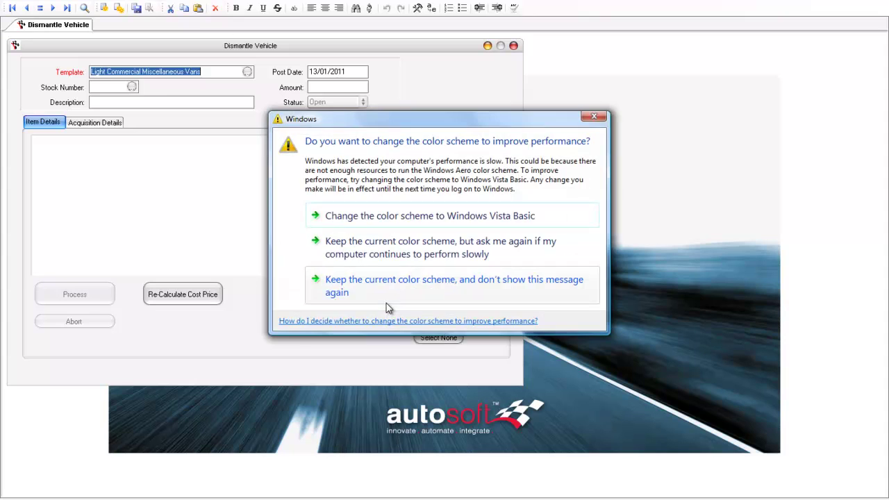
- Dismiss the colour-scheme prompt, then enter description Mercedes Sprinter and amount 1800
click(387, 302)
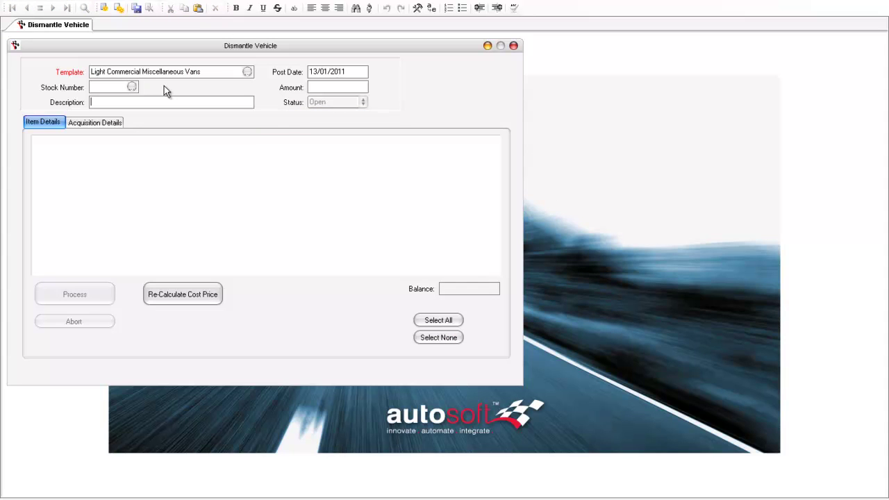
text(Mercedes Sprinter)
key(Tab)
key(Tab)
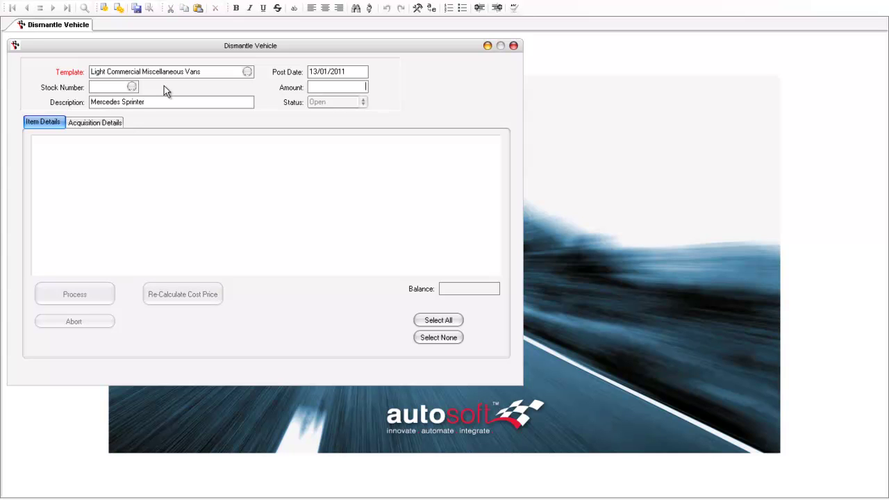
text(1800)
key(Tab)
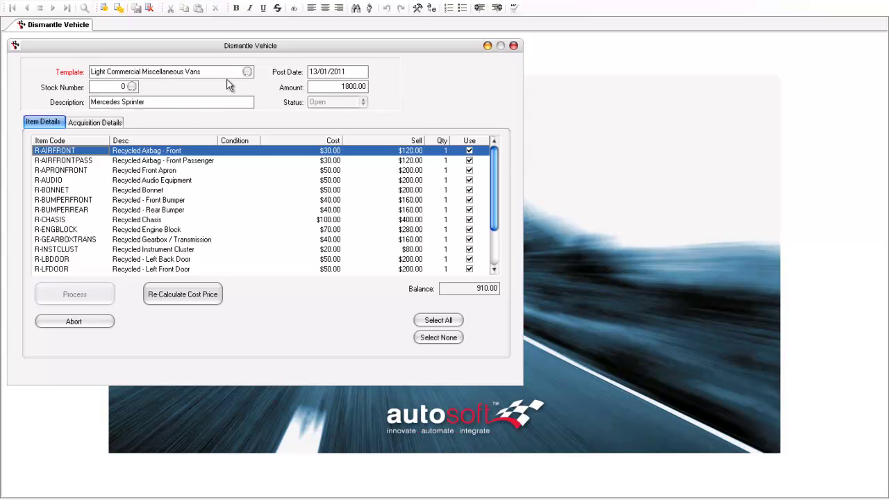
- Record the van as a Mercedes Sprinter, body type Van, white, manual, with its registration
click(95, 122)
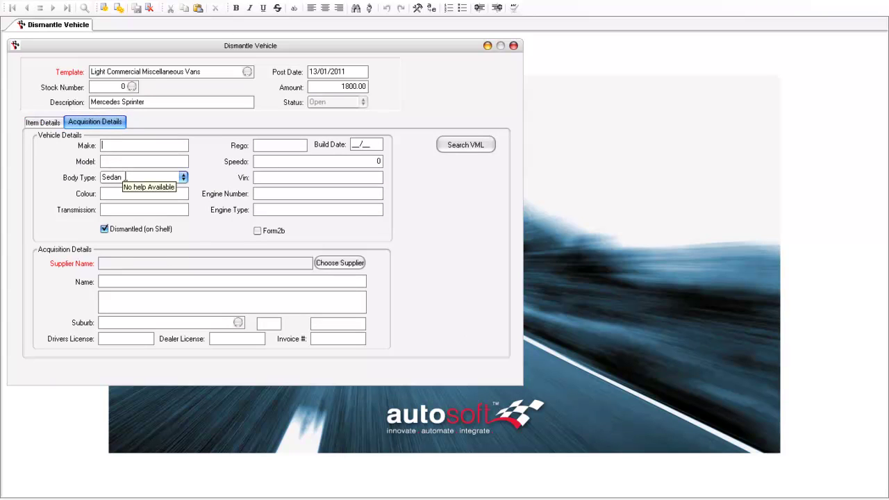
text(Mercedes )
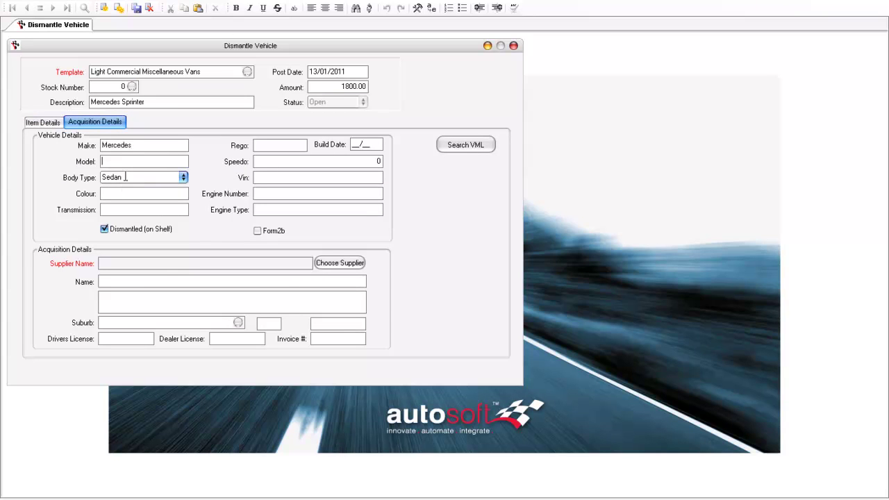
text(Sprinter)
key(Tab)
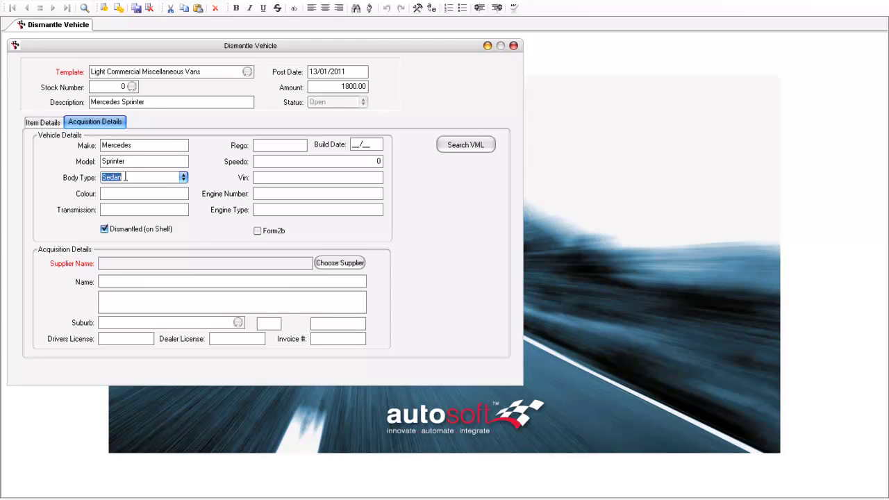
click(185, 179)
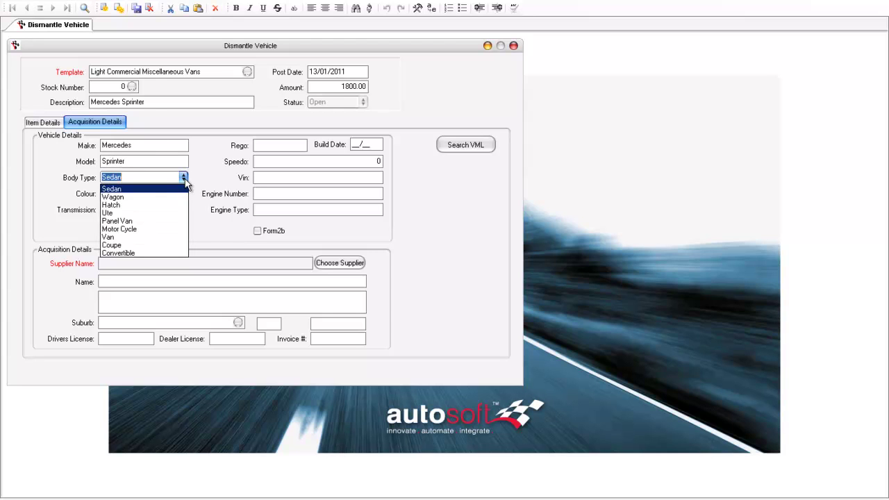
click(131, 238)
click(116, 193)
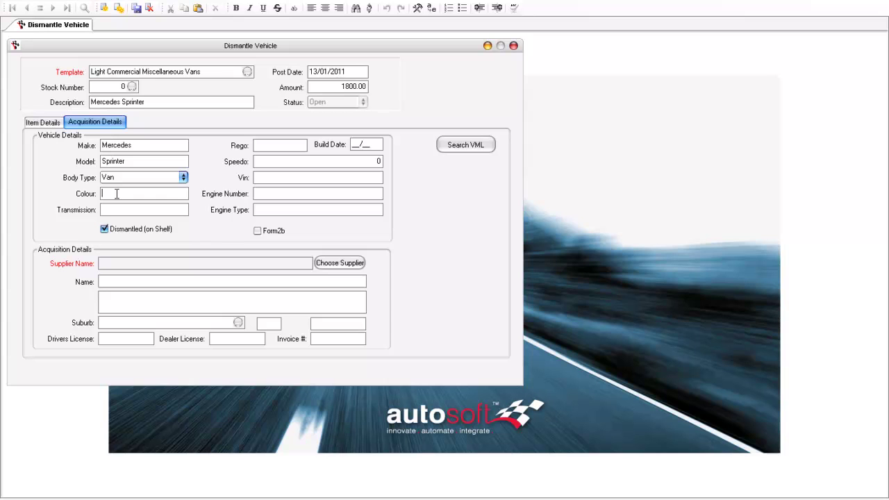
text(White)
text(Manua)
text(UUY778)
- Add build date 1002, speedo 288990, the VIN and engine Diesel; tick Form2b, untick Dismantled
key(Tab)
text(1002)
key(Tab)
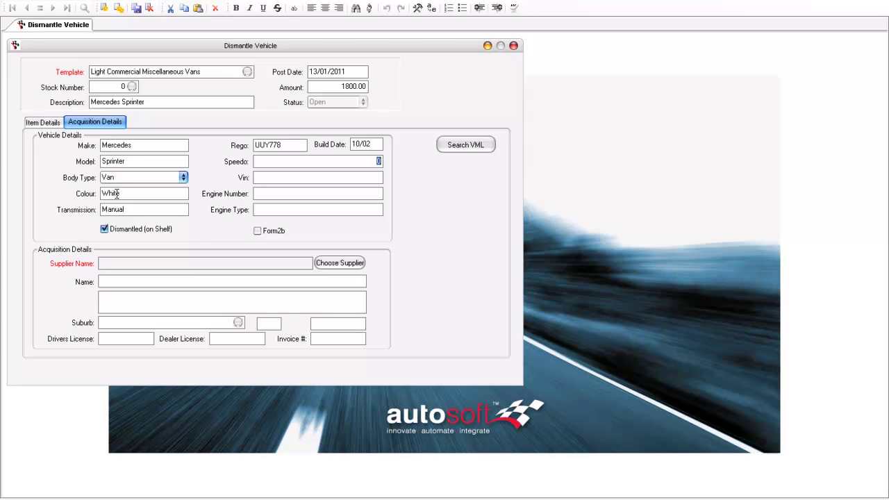
text(288990)
key(Tab)
text(23892938JXD928D928)
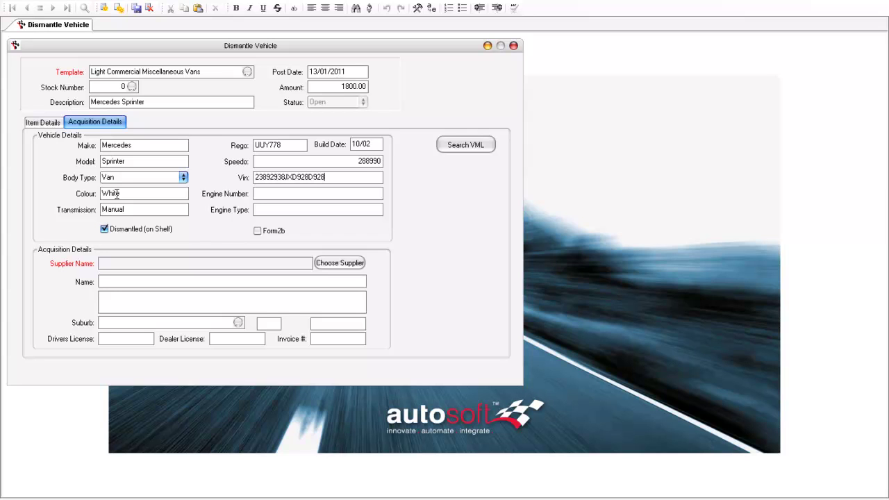
text(293H928ED92)
key(Tab)
text(Diesel)
click(257, 231)
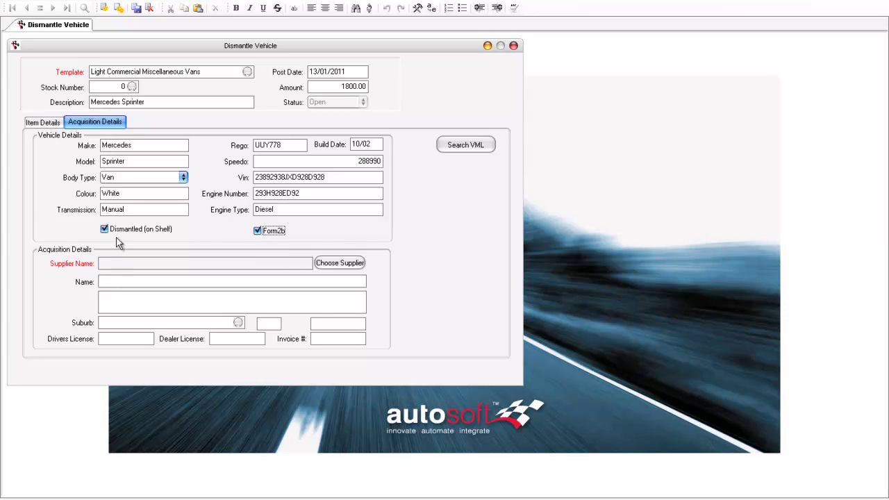
click(104, 229)
- Set cqbroker as the supplier and save to process the Mercedes Sprinter dismantle
click(341, 265)
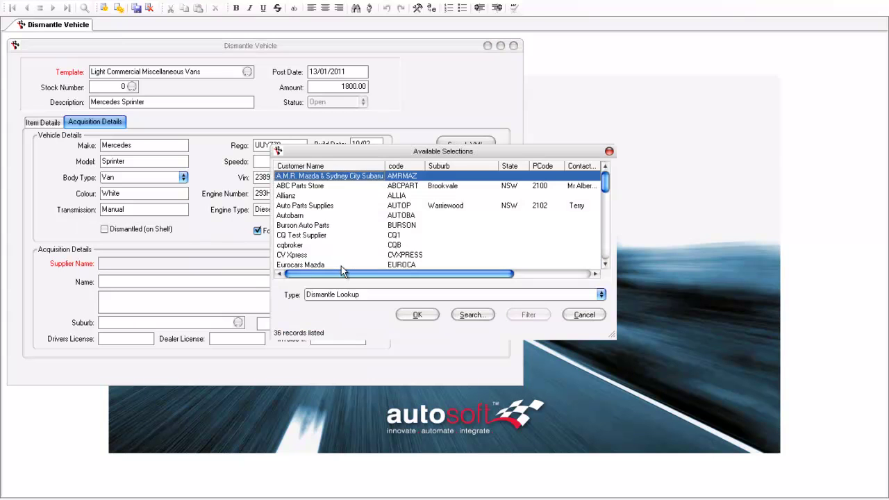
click(290, 246)
click(417, 314)
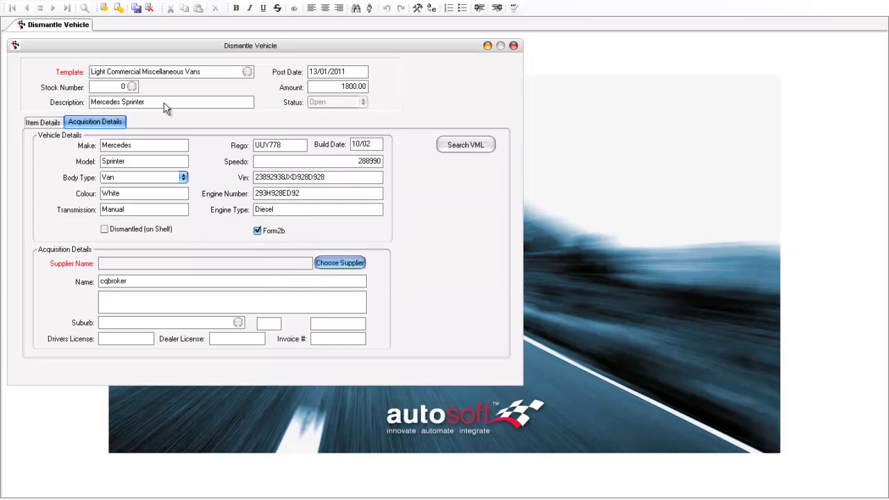
click(217, 72)
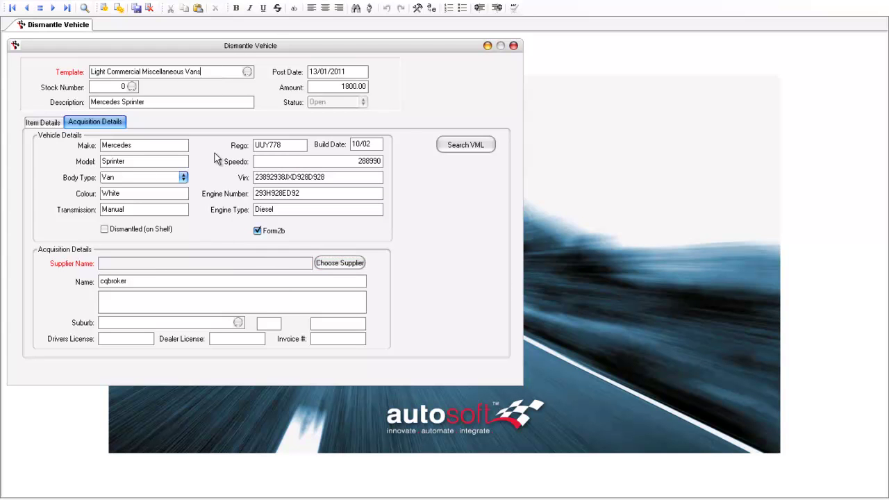
click(136, 7)
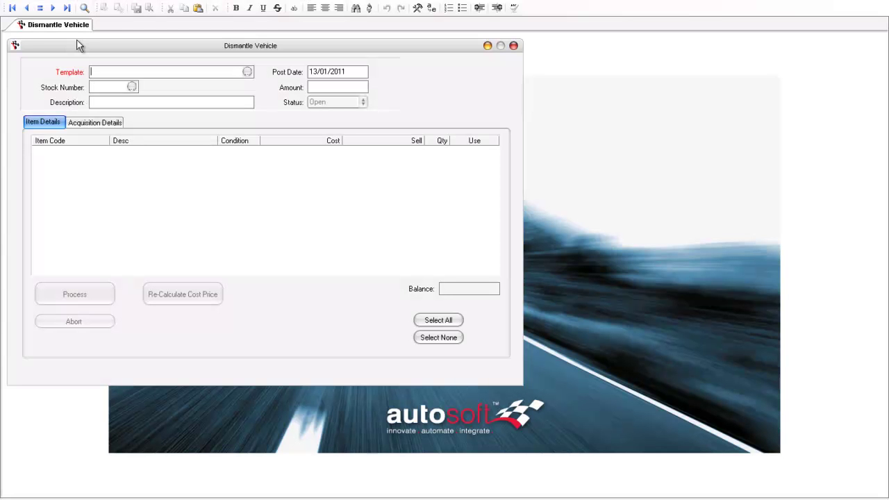
- Load the Light Commercial Miscellaneous Vans template in Dismantling Setup and print its parts report
click(206, 0)
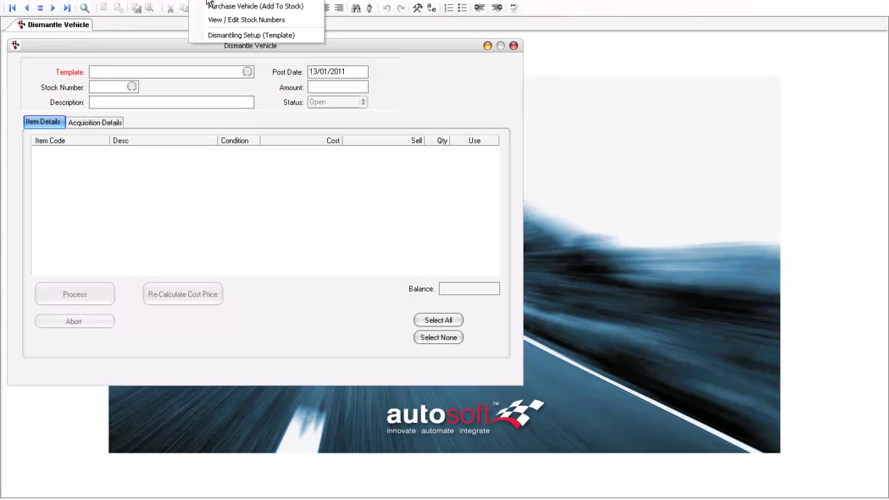
click(220, 34)
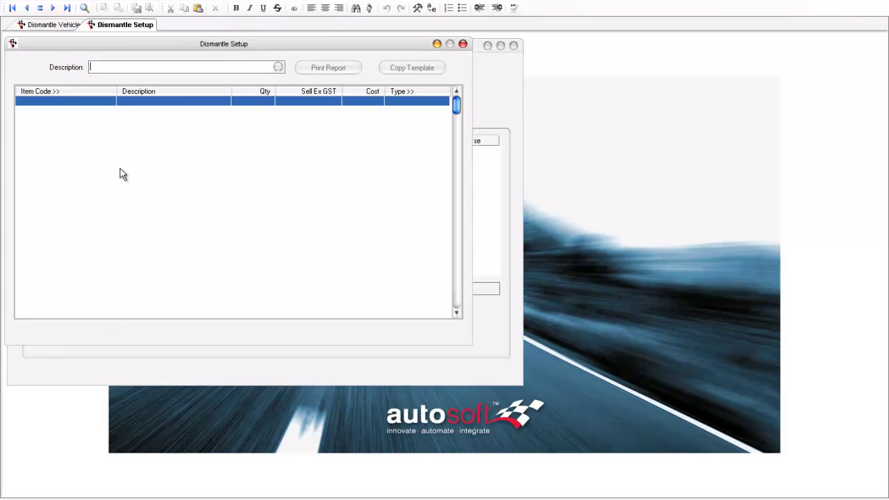
click(278, 68)
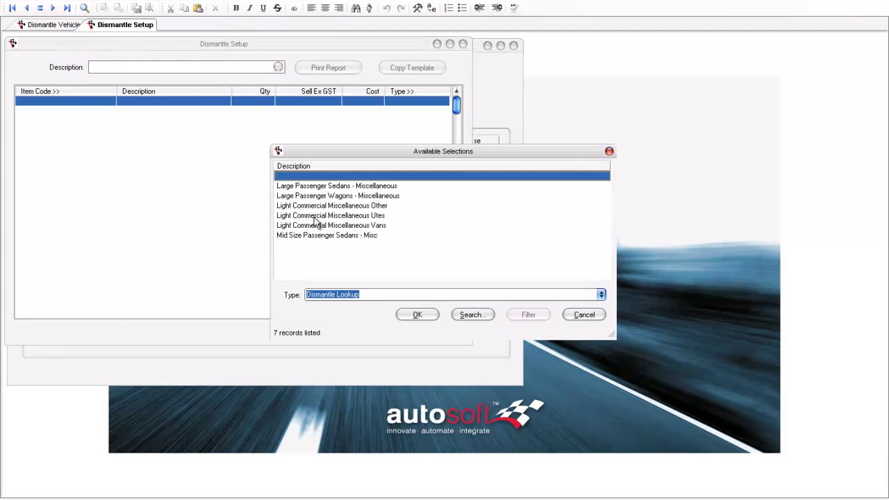
click(301, 228)
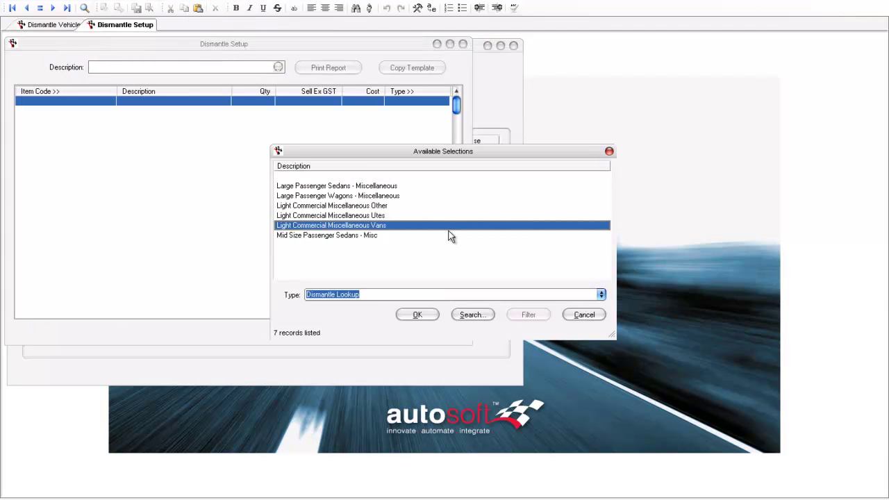
click(418, 314)
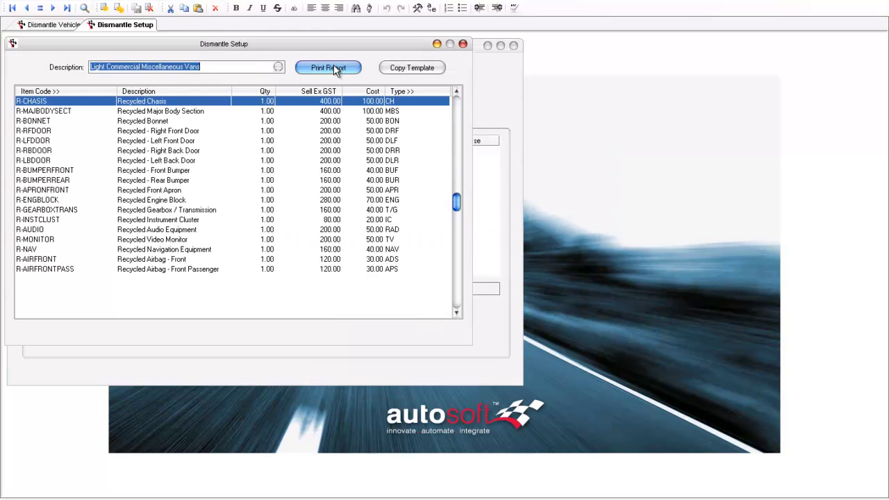
click(335, 68)
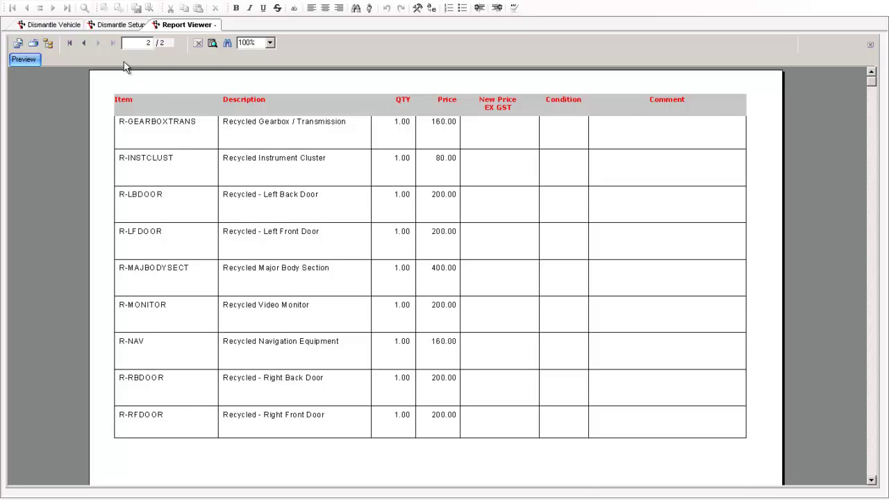
- Page back to the first page of the Dismantling Template report
click(82, 44)
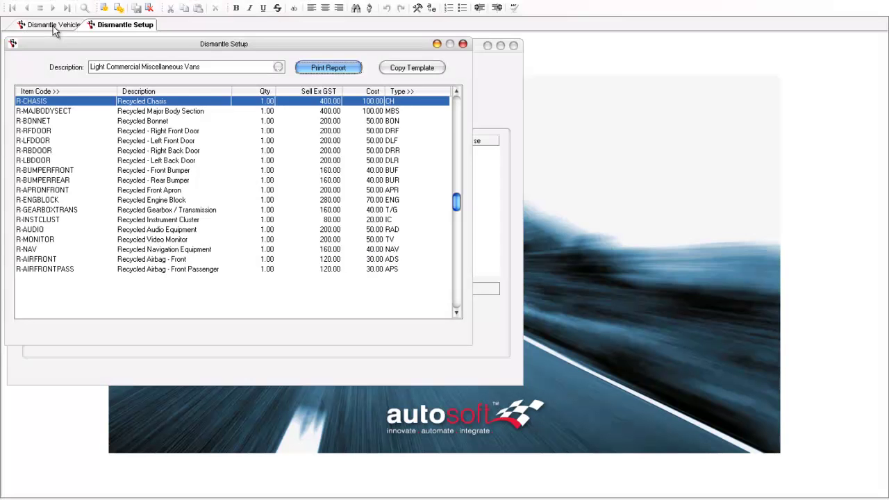
- Reopen the 13/01 Mercedes Sprinter dismantle record and select the front airbag's Condition cell
click(56, 25)
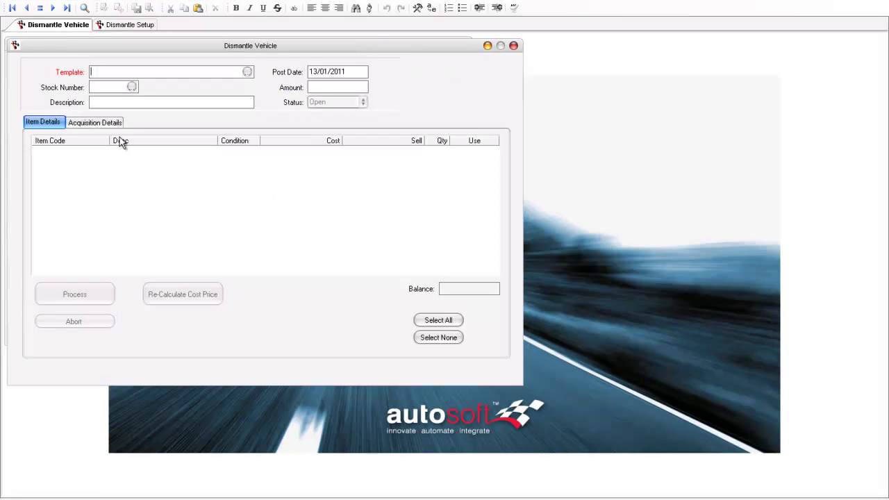
click(133, 88)
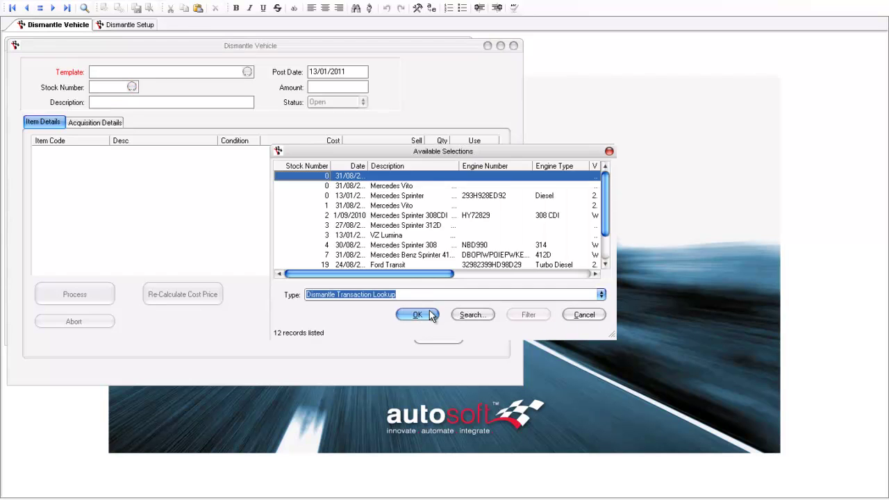
click(560, 255)
click(419, 315)
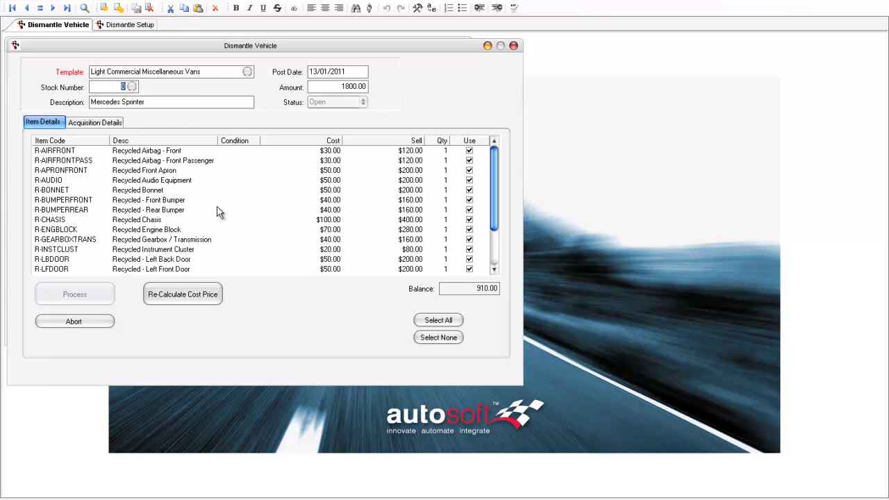
click(230, 153)
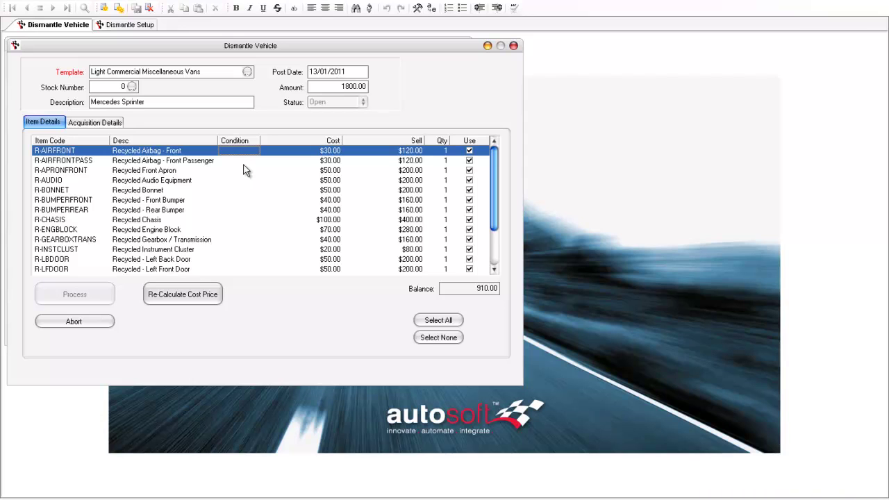
- Grade the front airbag 7, front apron 8, audio equipment 9, bonnet a and front bumper c
text(7)
click(234, 170)
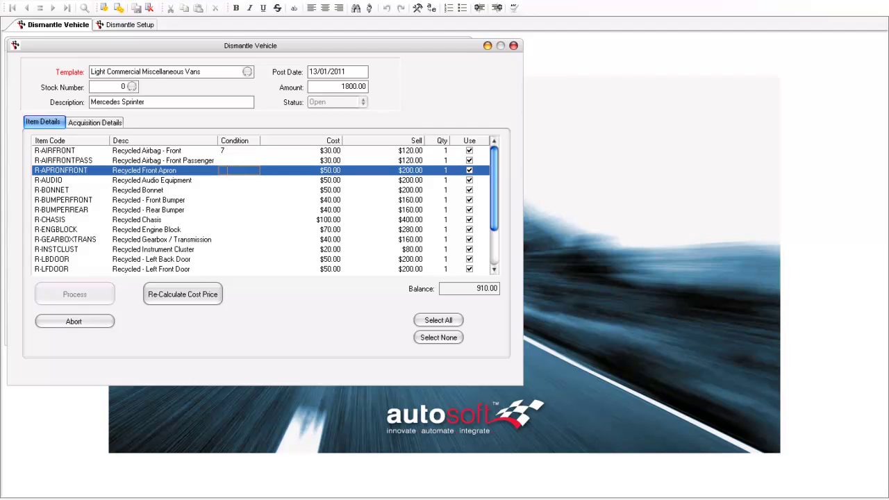
text(8)
click(221, 183)
text(9)
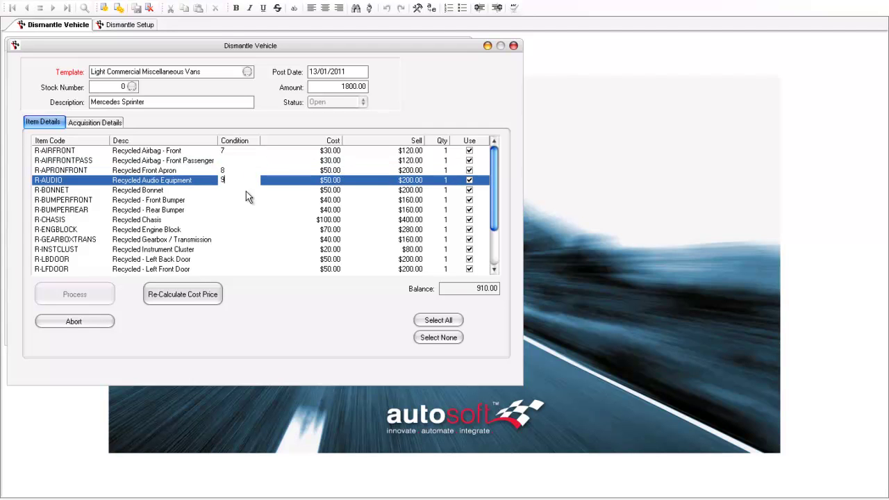
click(236, 190)
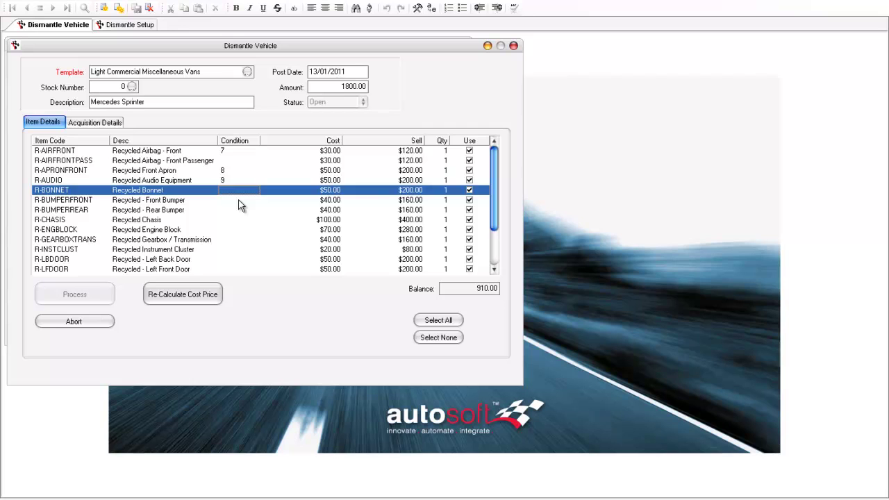
text(a)
click(229, 212)
click(232, 201)
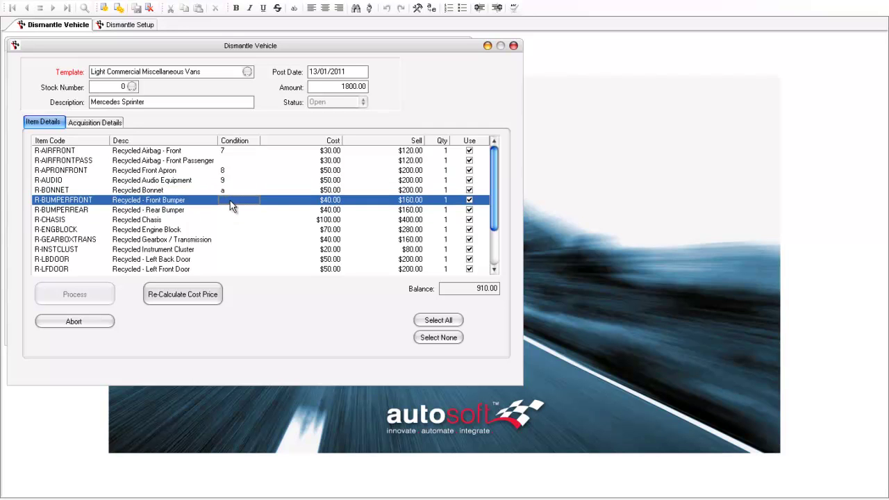
text(c)
click(226, 190)
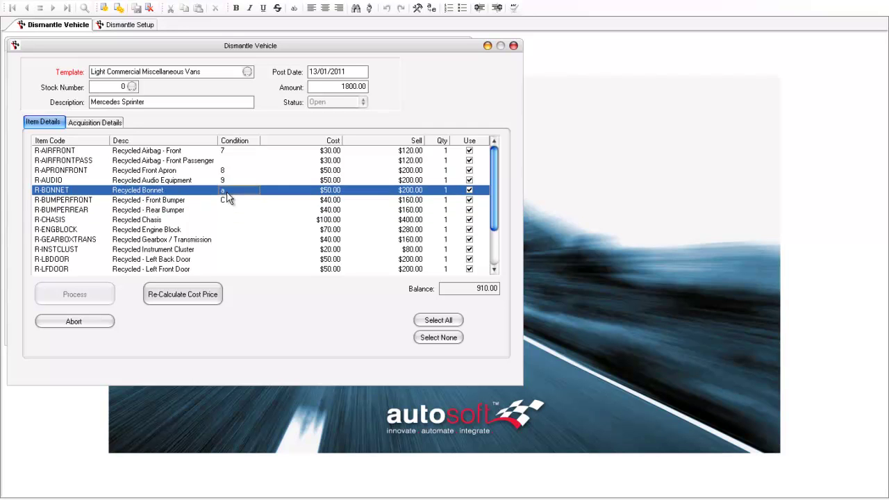
click(230, 181)
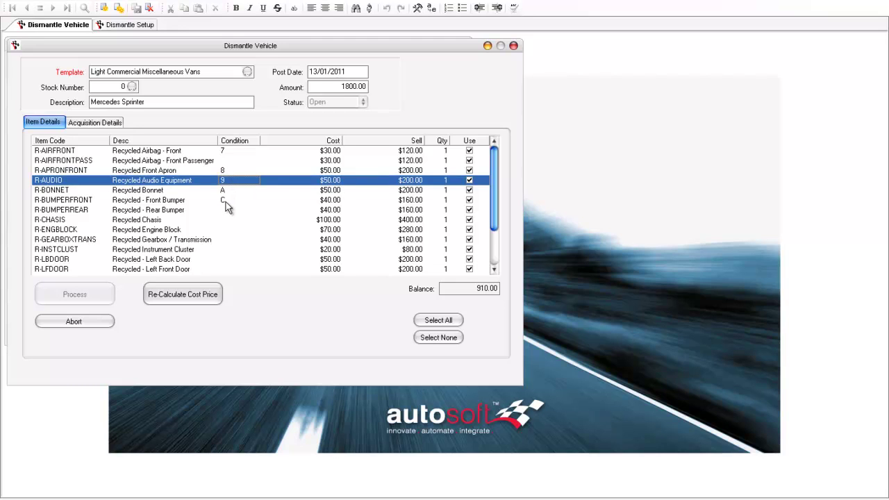
- Exclude the passenger airbag, chassis and left back door from the dismantle
click(167, 161)
click(224, 161)
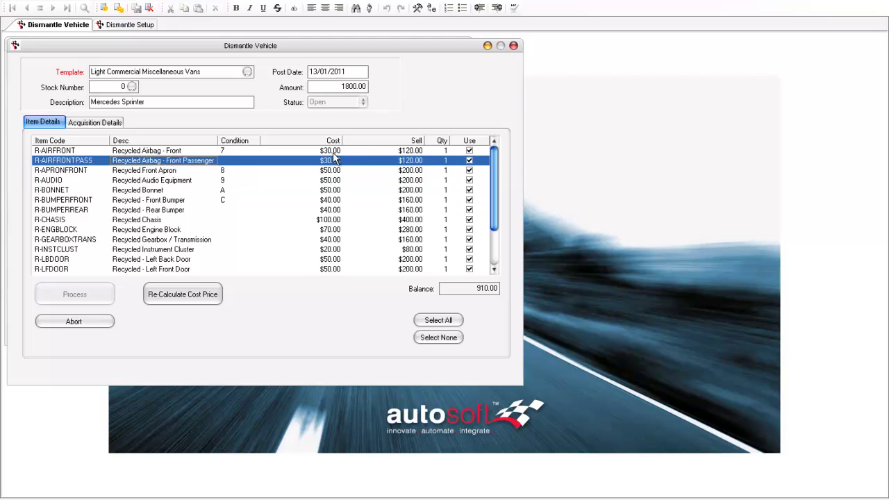
click(469, 160)
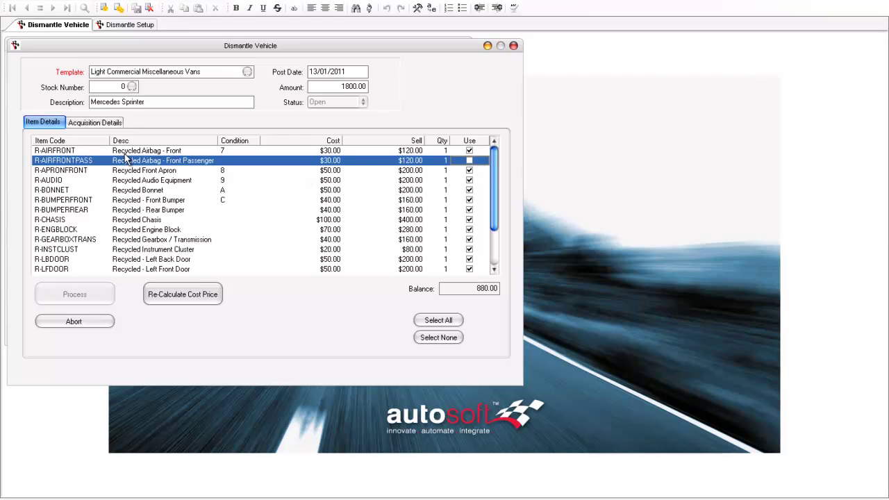
click(469, 220)
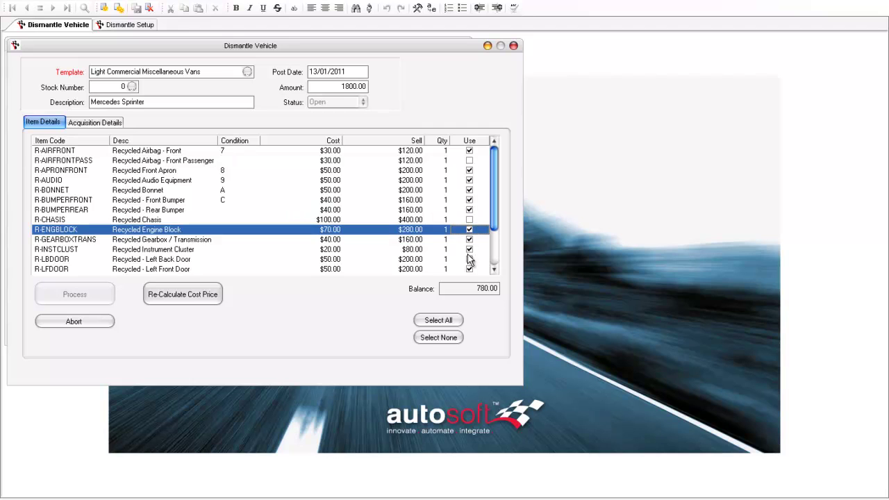
click(469, 259)
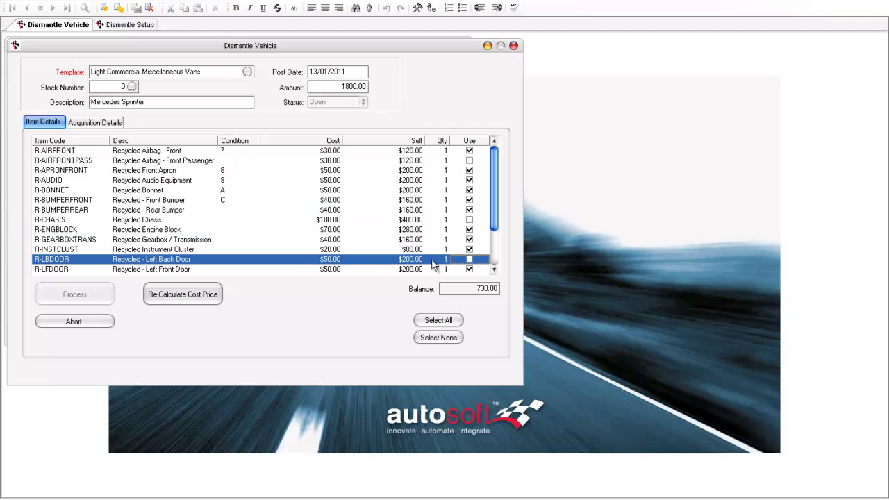
- Grade the engine block 3 and the gearbox 5
click(229, 221)
click(230, 239)
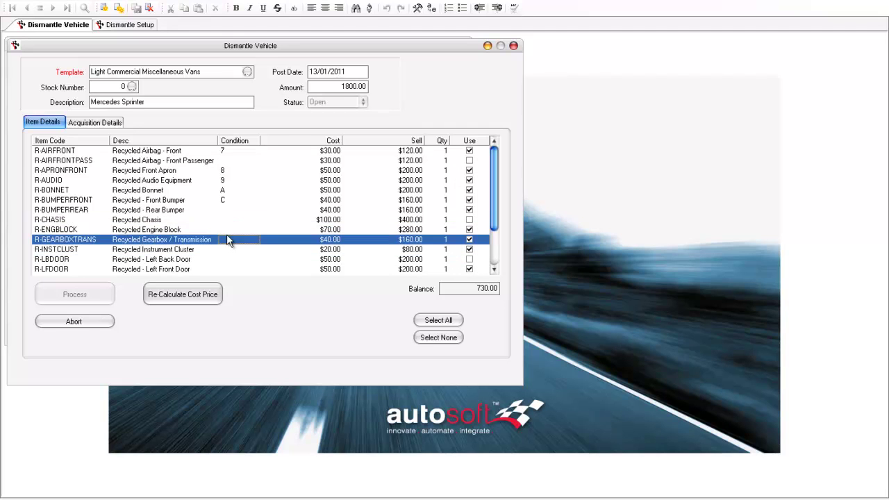
click(229, 232)
text(3)
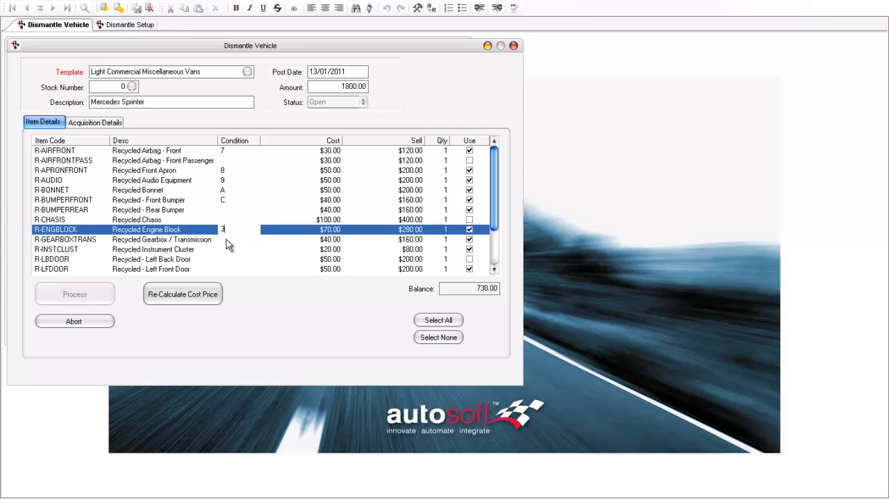
click(225, 239)
text(5)
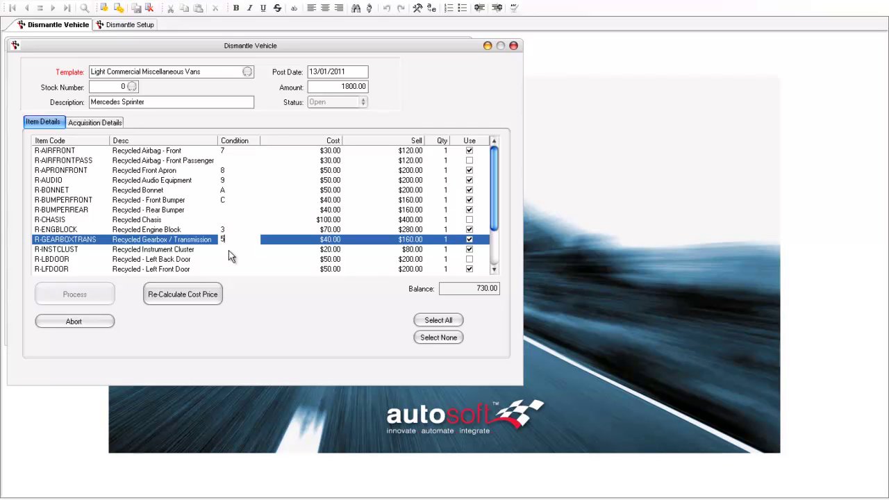
click(232, 250)
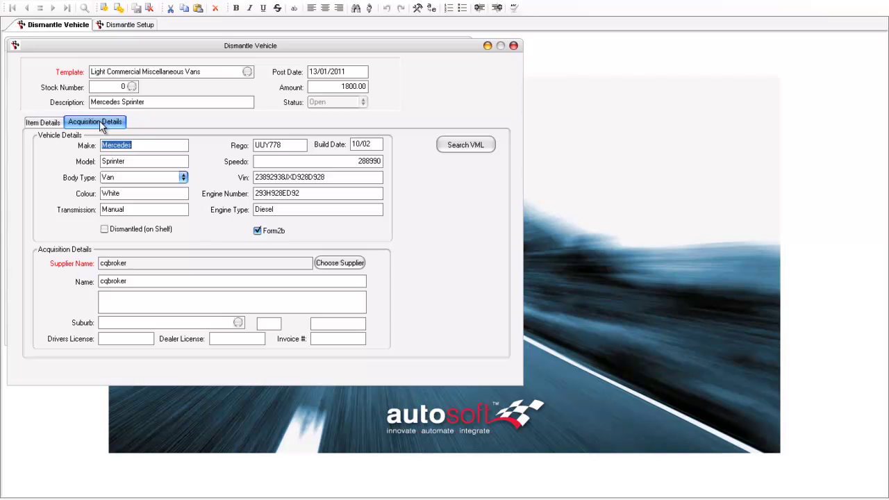
- Switch to the Item Details tab to show the Sprinter's graded parts grid
click(50, 123)
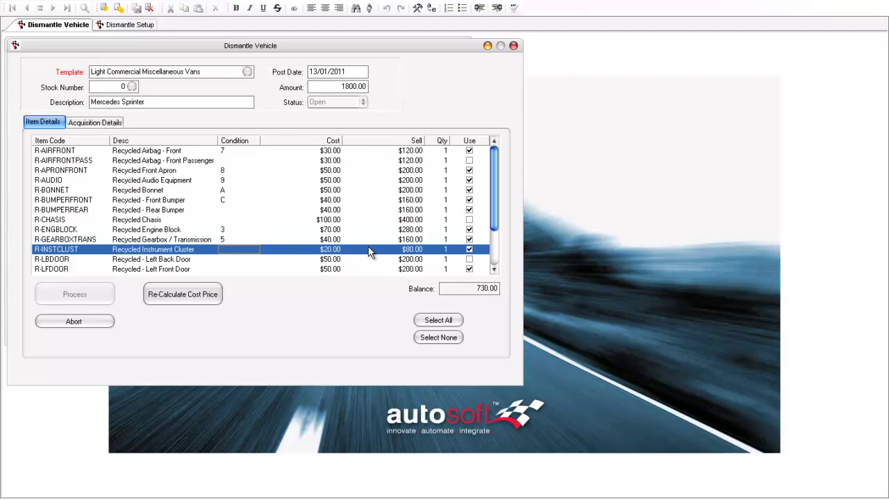
- Recalculate part costs, change the amount to 2300, and recalculate again
click(185, 299)
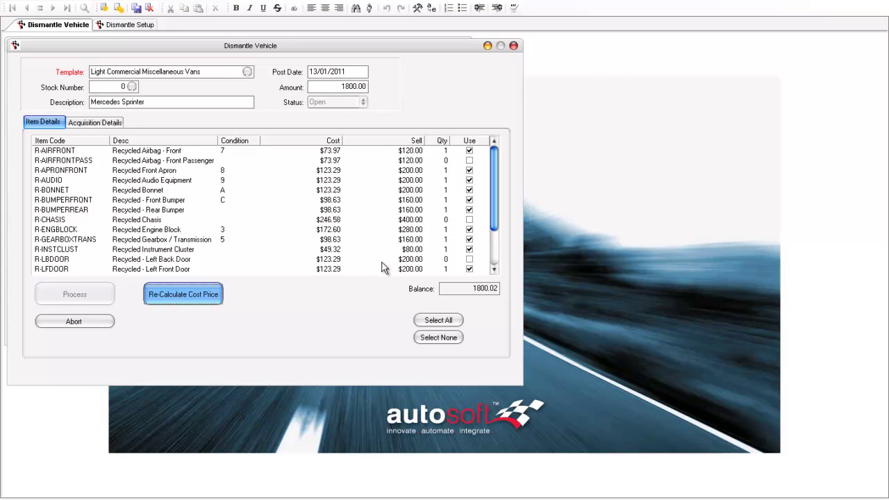
click(337, 86)
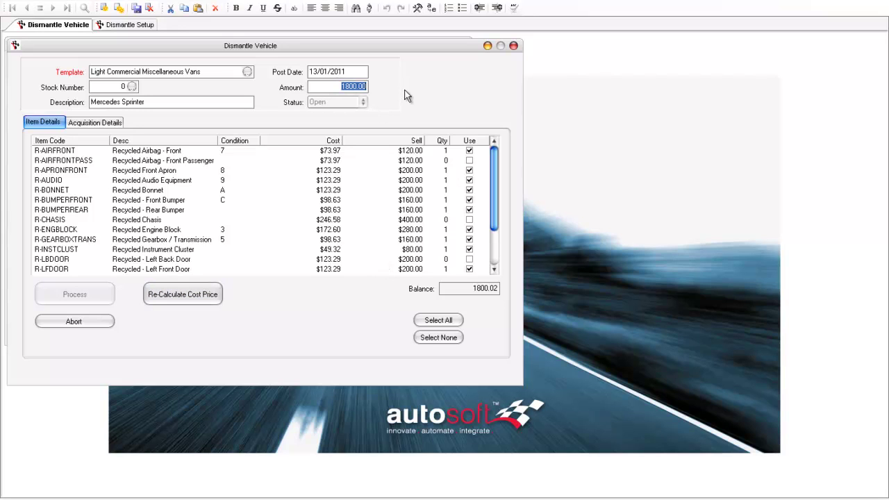
text(2300)
key(Tab)
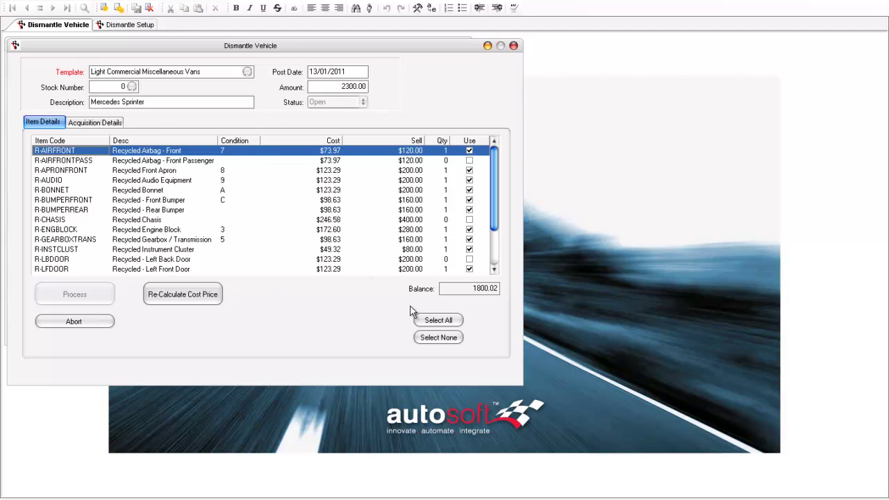
click(197, 297)
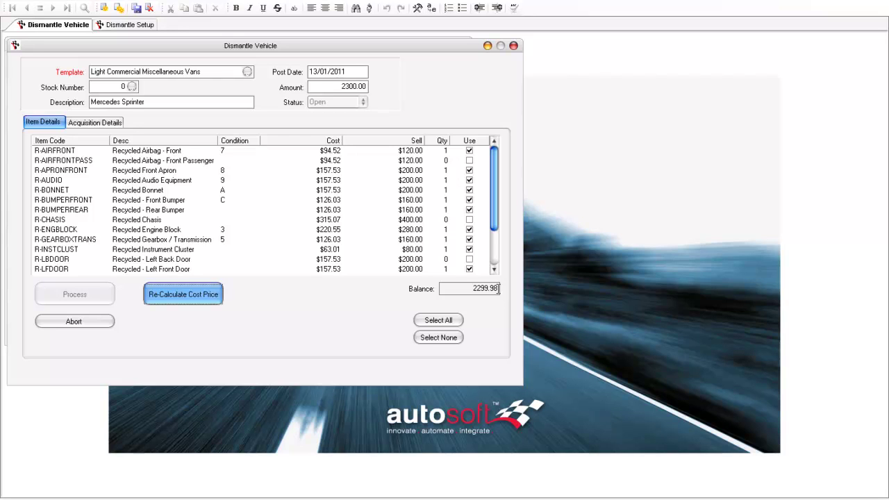
- Set the left front door's cost to $157.55 so the balance reaches 2300.00
scroll(497, 272, down, 2)
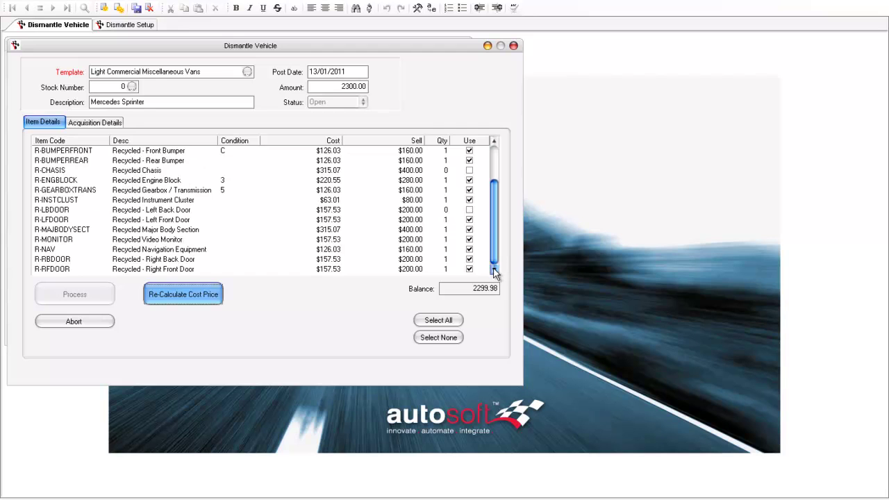
click(325, 269)
click(325, 269)
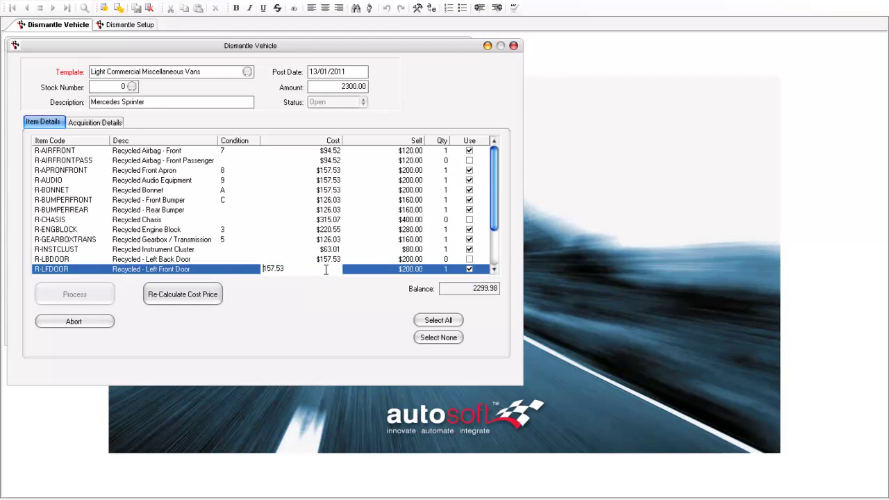
key(BackSpace)
text(5)
key(Tab)
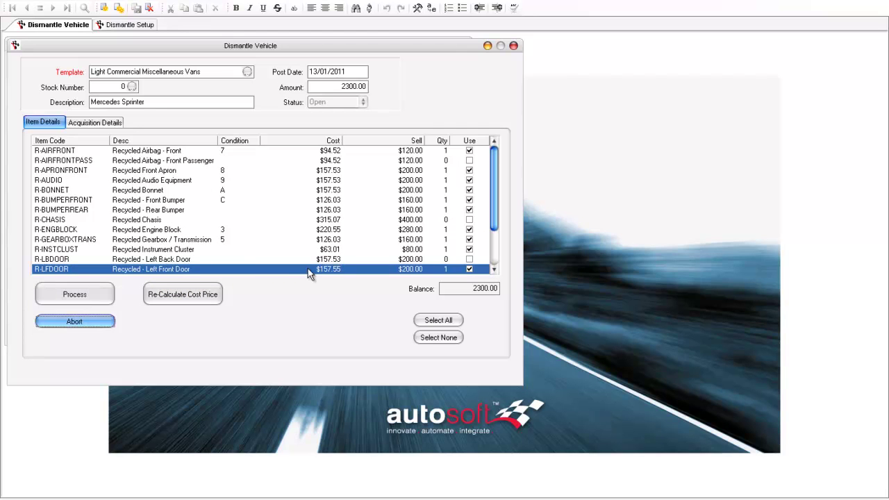
click(331, 252)
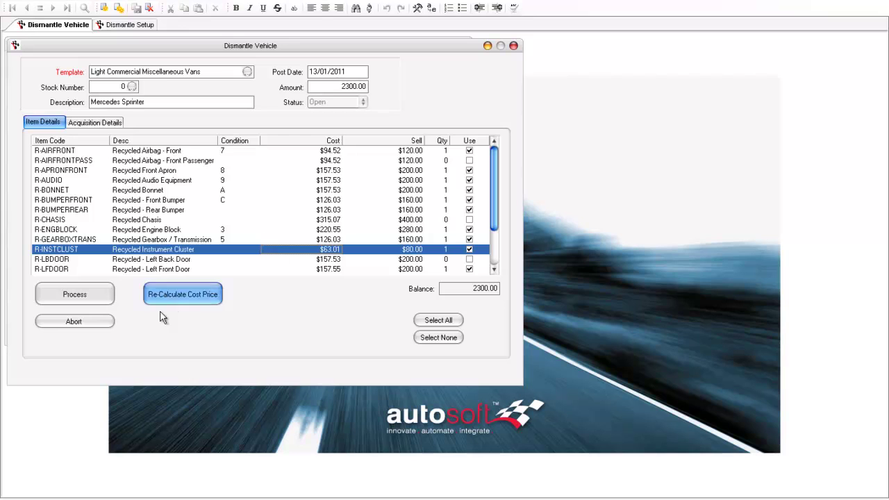
- Process the dismantled Sprinter's parts into stock and confirm the update
click(84, 295)
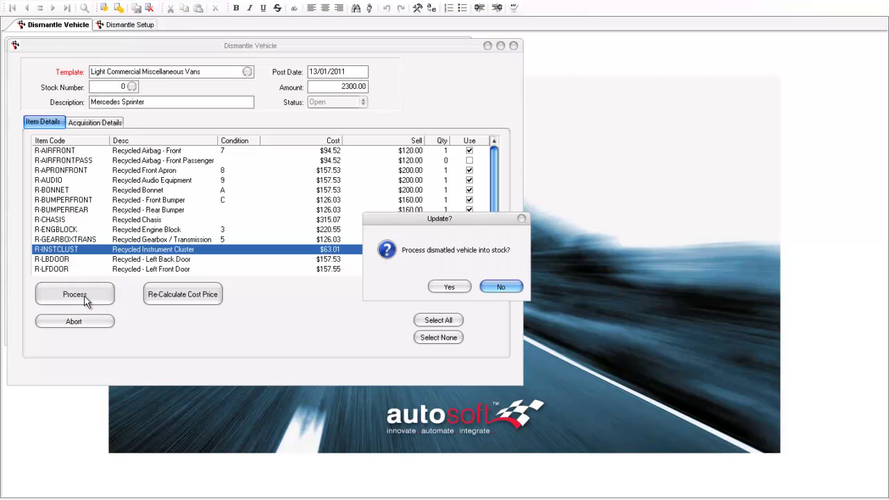
click(449, 287)
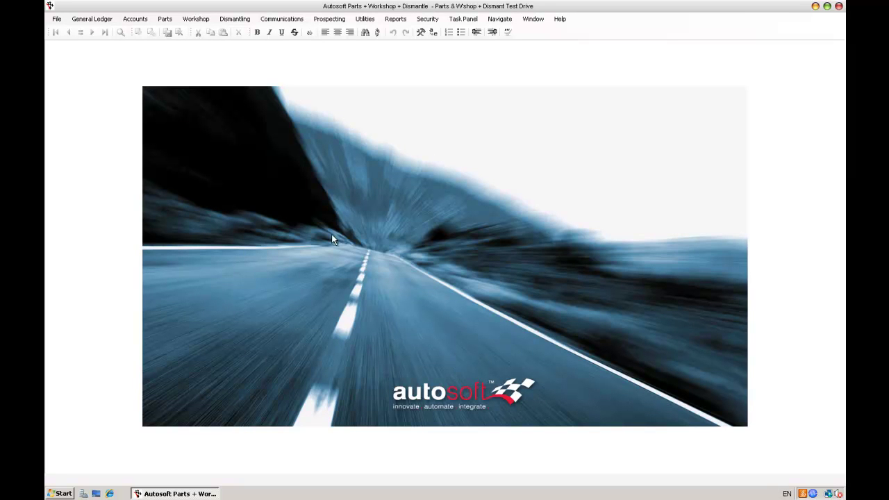
- Start a new Cash Sale parts invoice with salesperson P1, ready for its first item line
click(165, 19)
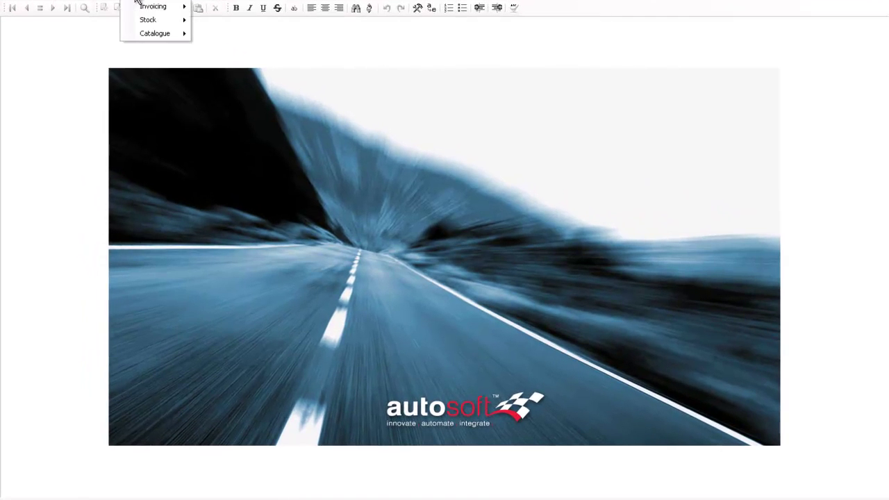
click(286, 40)
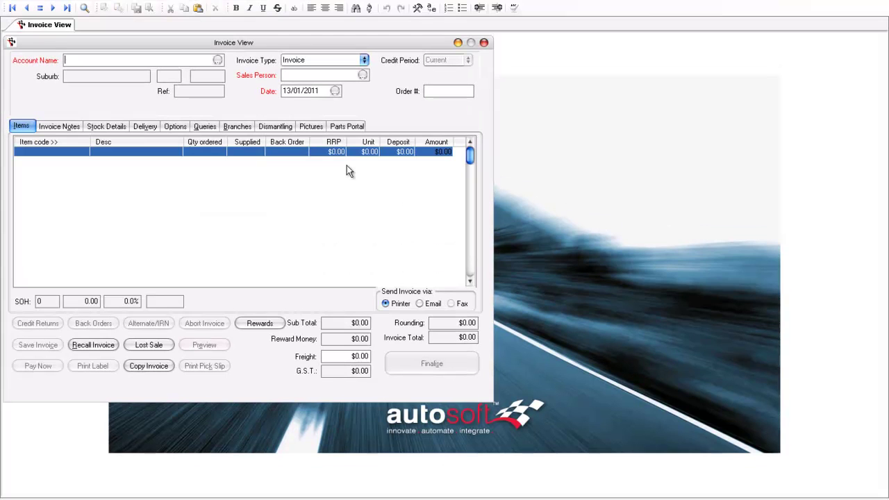
key(Return)
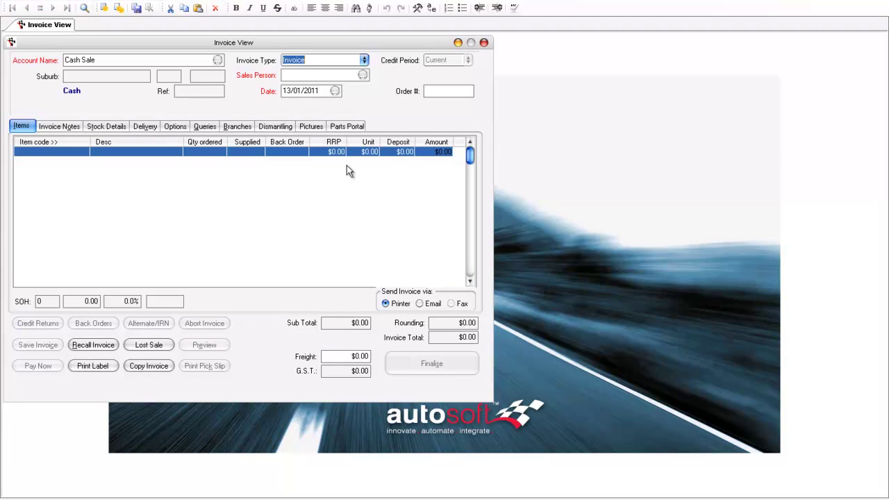
key(Return)
key(Return)
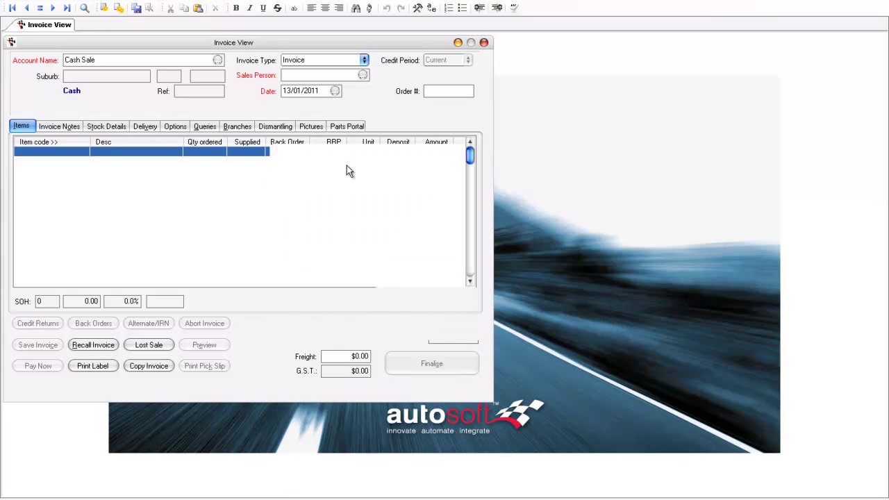
key(Return)
key(Return)
key(Return)
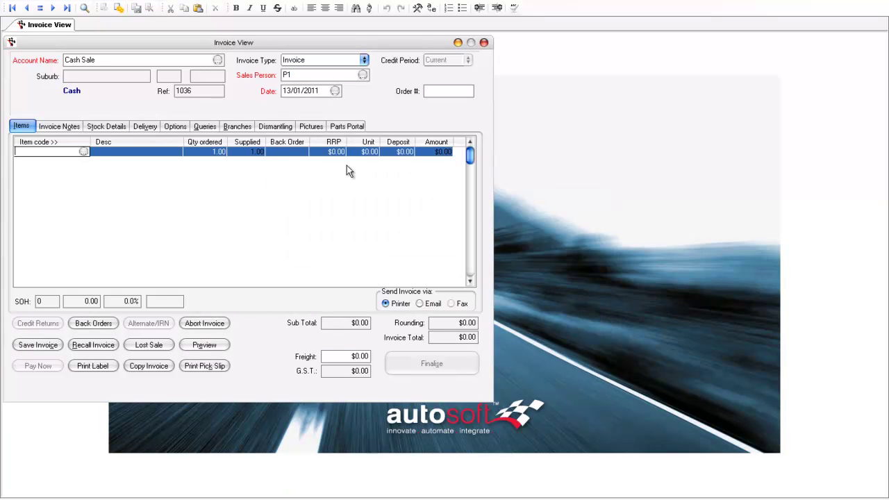
key(Return)
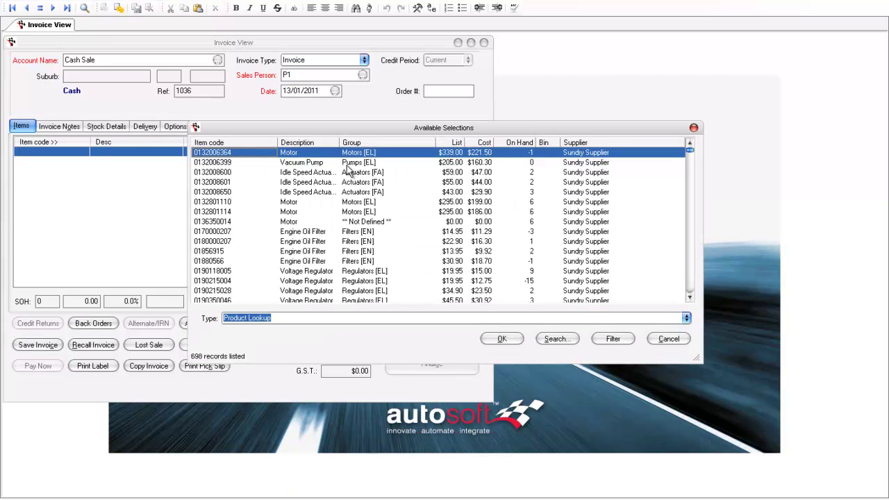
- Add R-AUDIO Recycled Audio Equipment at quantity 1.00 and list the stock vehicles supplying it
text(R-CHASIS)
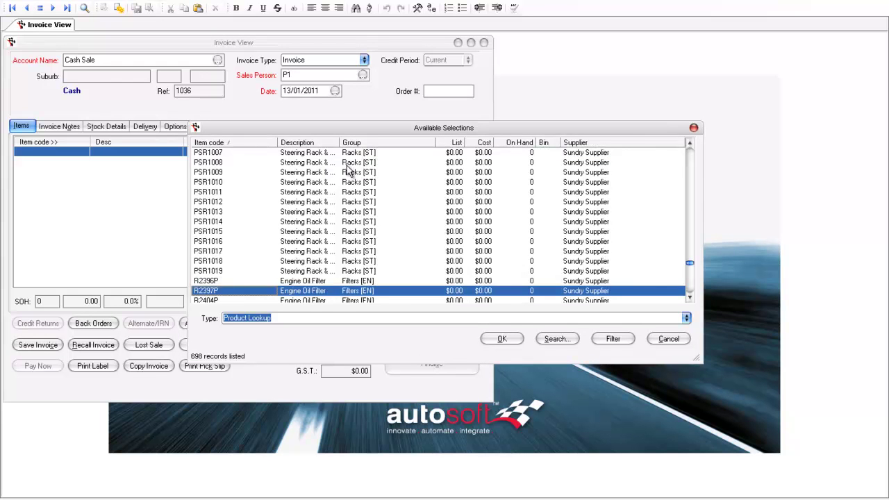
key(Up)
key(Up)
key(Up)
key(Up)
key(Up)
key(Up)
key(Up)
key(Up)
key(Up)
key(Up)
key(Up)
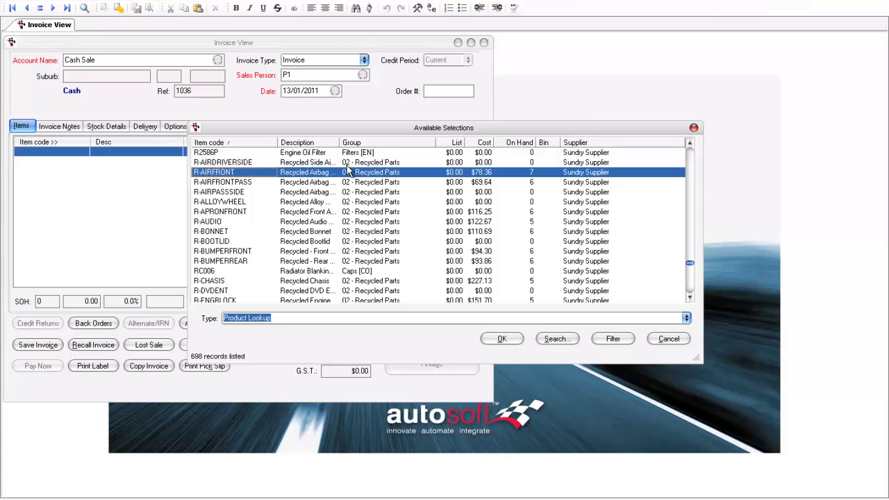
key(Down)
key(Up)
key(Down)
key(Down)
key(Down)
key(Down)
key(Down)
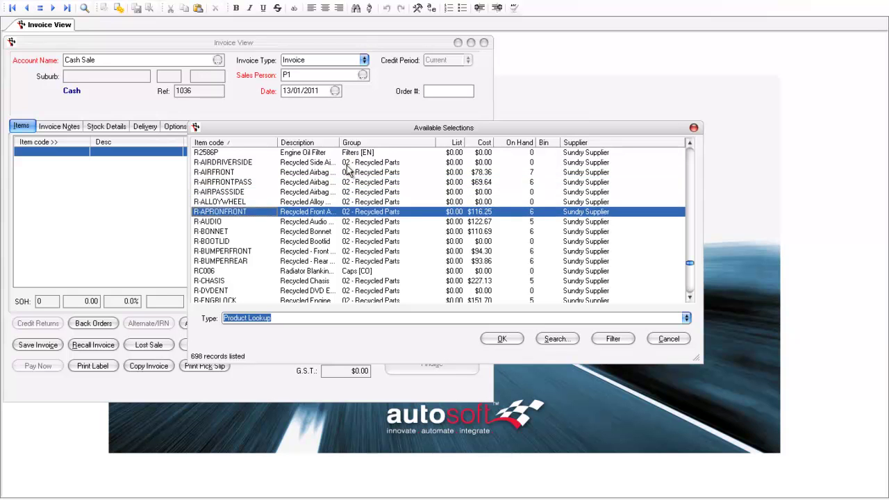
key(Return)
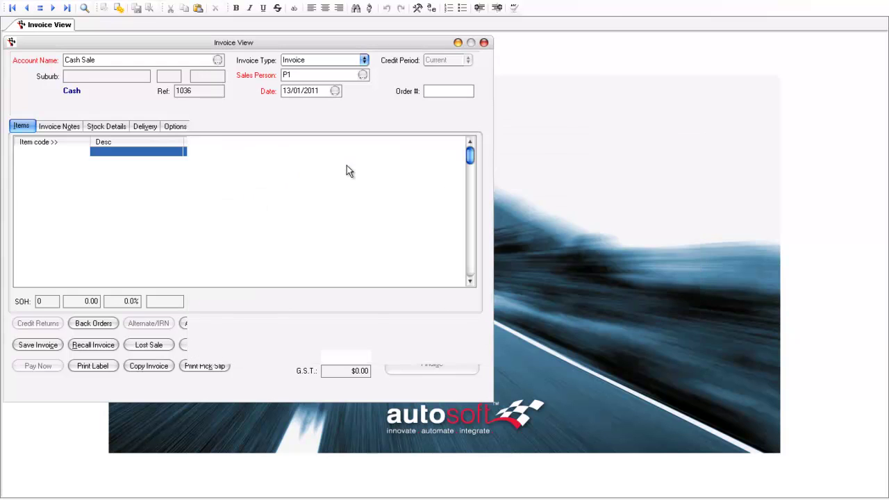
key(Return)
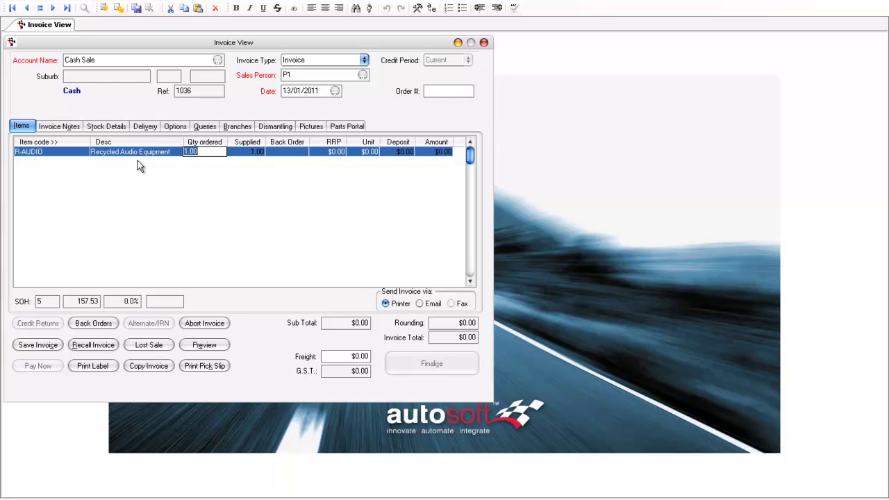
key(Return)
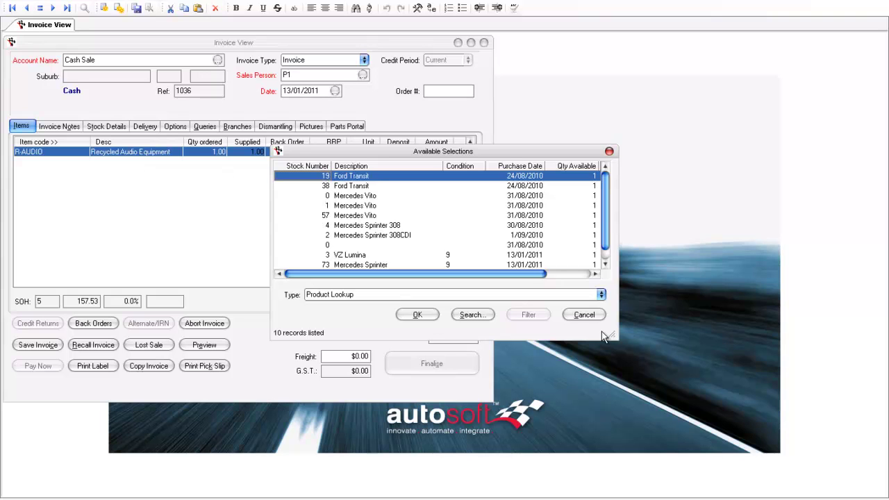
- Source the audio equipment from stock unit 73 Mercedes Sprinter at $200.00
drag(614, 336, 660, 397)
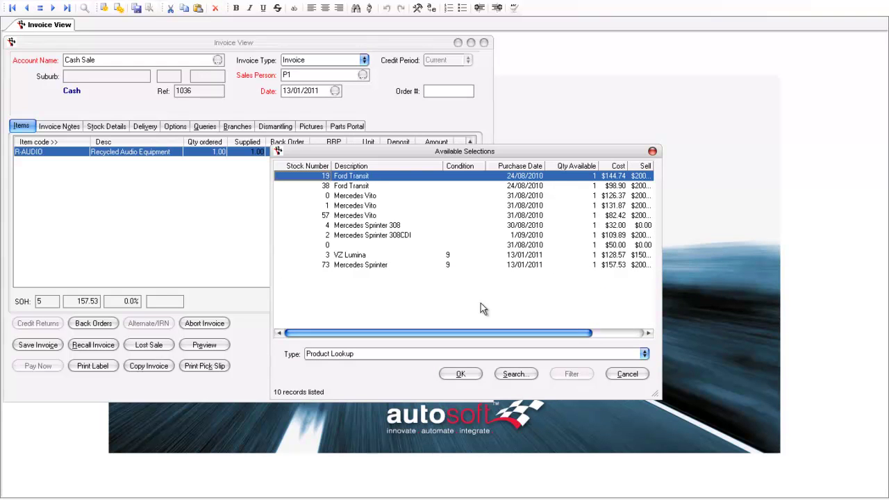
click(327, 267)
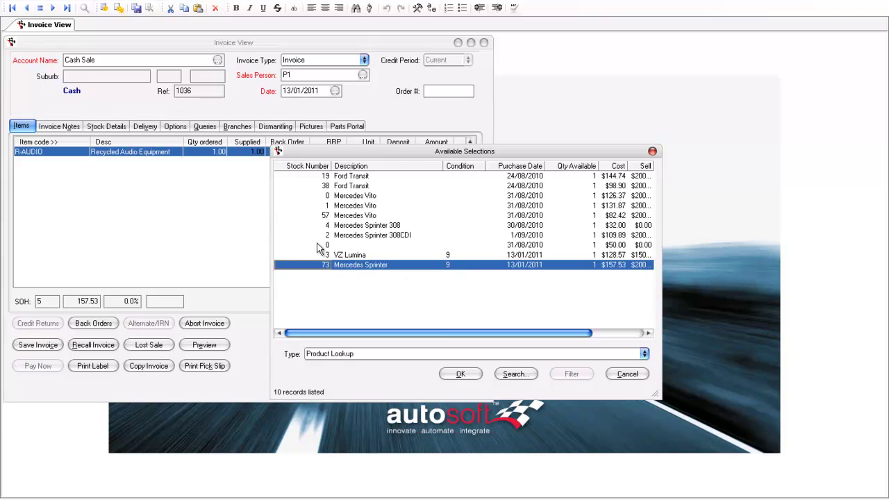
click(459, 375)
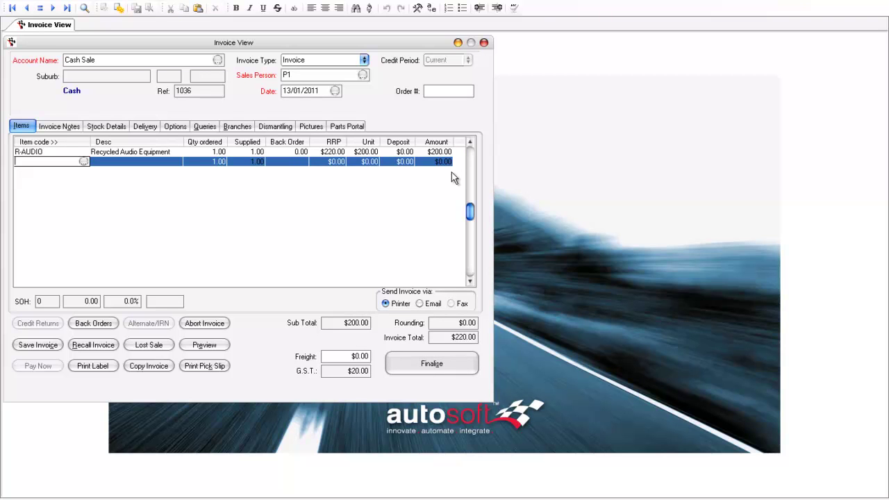
- Add R-MAJBODYSECT, found near code R2397, at quantity 1, sourced from the 38 Ford Transit
key(Return)
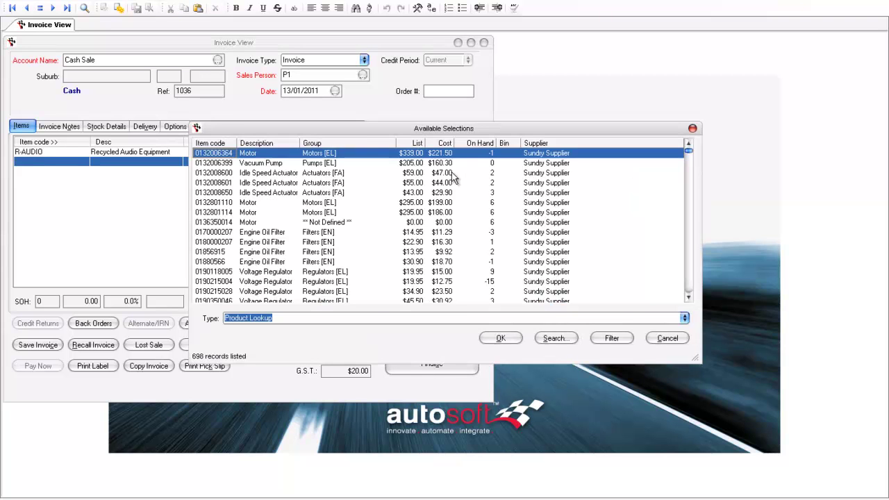
text(R2397)
key(Return)
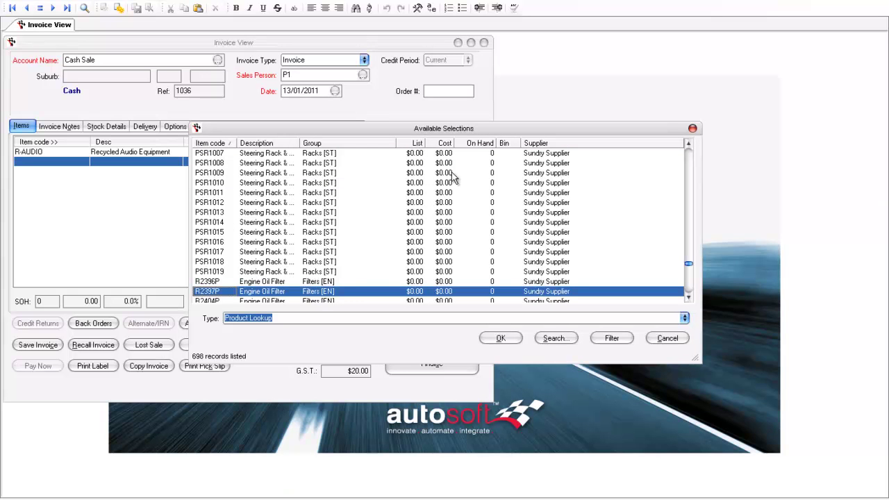
key(Down)
key(Down)
key(Down)
key(Down)
key(Down)
key(Down)
key(Down)
key(Down)
key(Down)
key(Down)
key(Down)
key(Down)
key(Down)
key(Down)
key(Down)
key(Down)
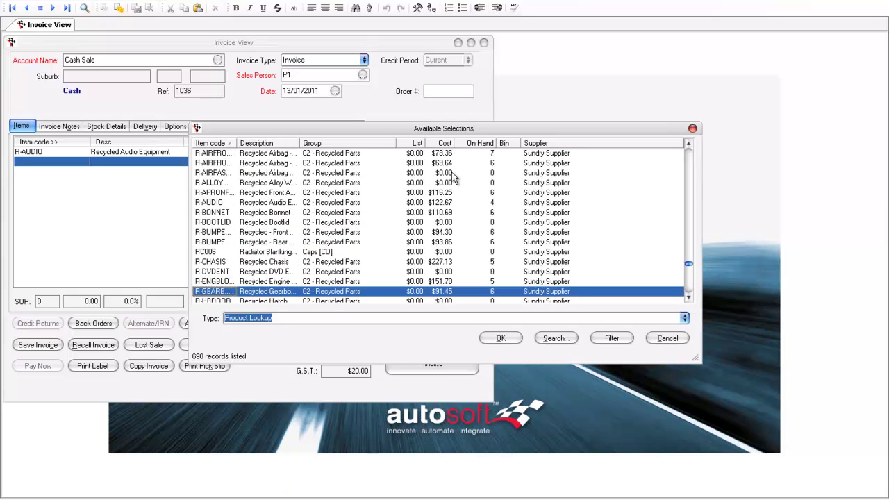
key(Down)
key(Down)
key(Down)
key(Down)
key(Down)
key(Down)
key(Return)
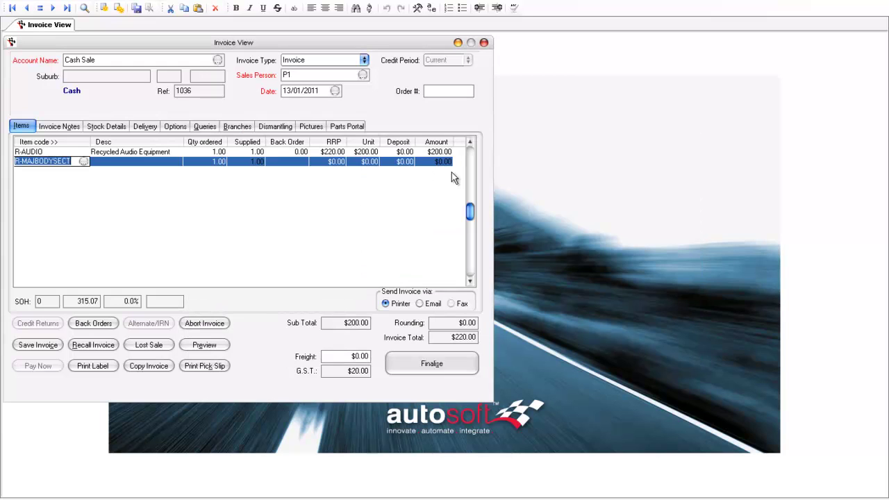
key(Tab)
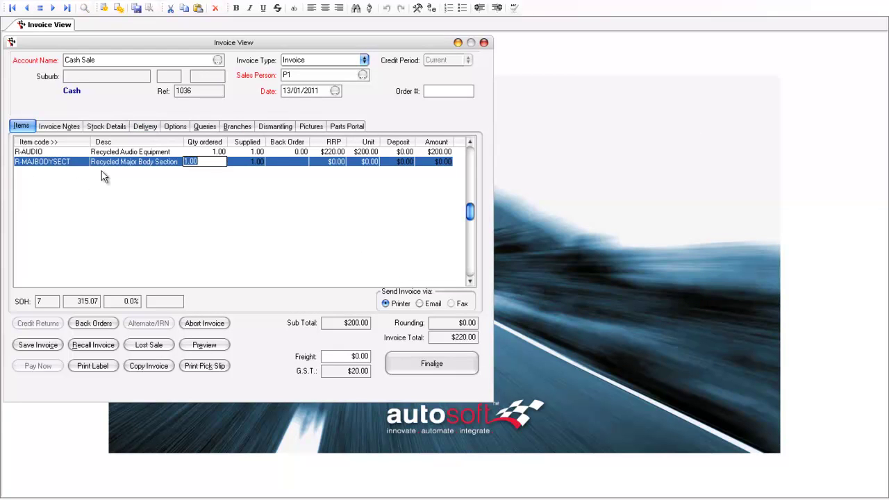
key(Return)
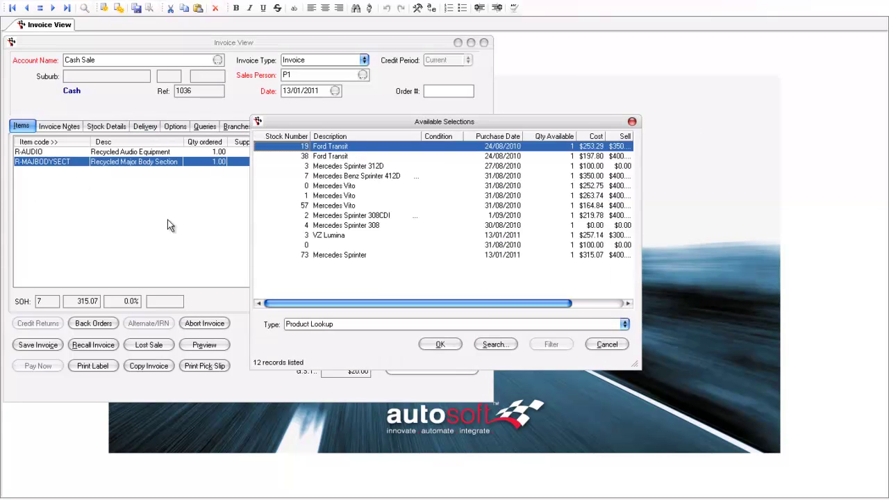
click(330, 157)
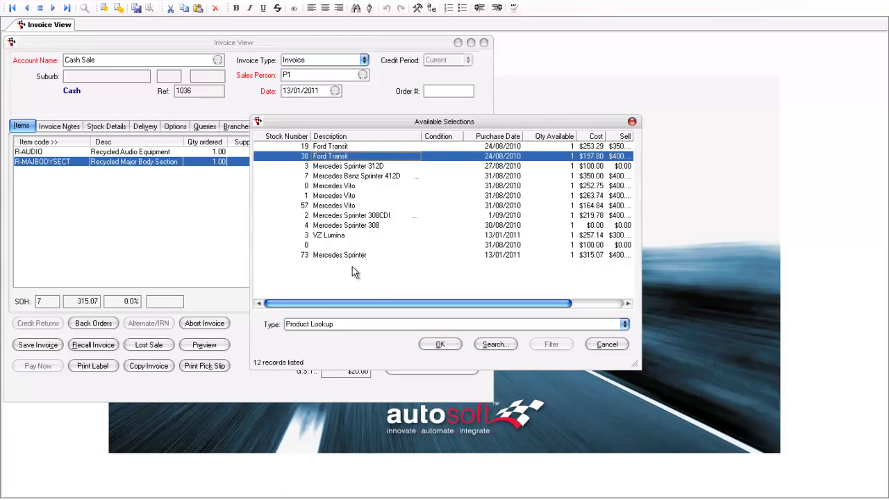
click(449, 346)
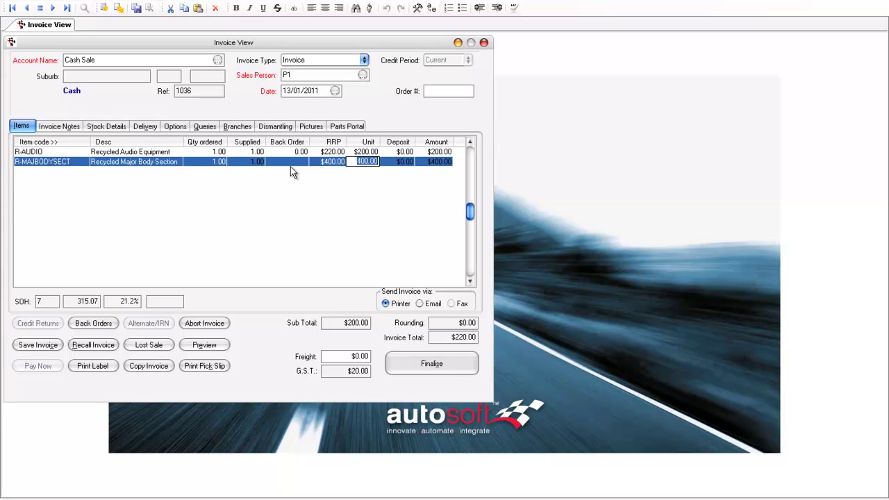
- Commit the $400 price and finalise the sale with a $660 Eftpos payment
key(Return)
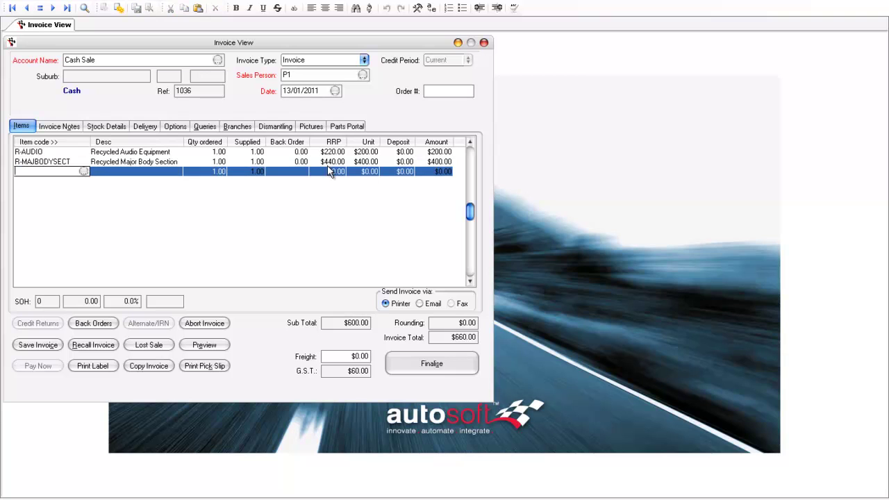
click(417, 366)
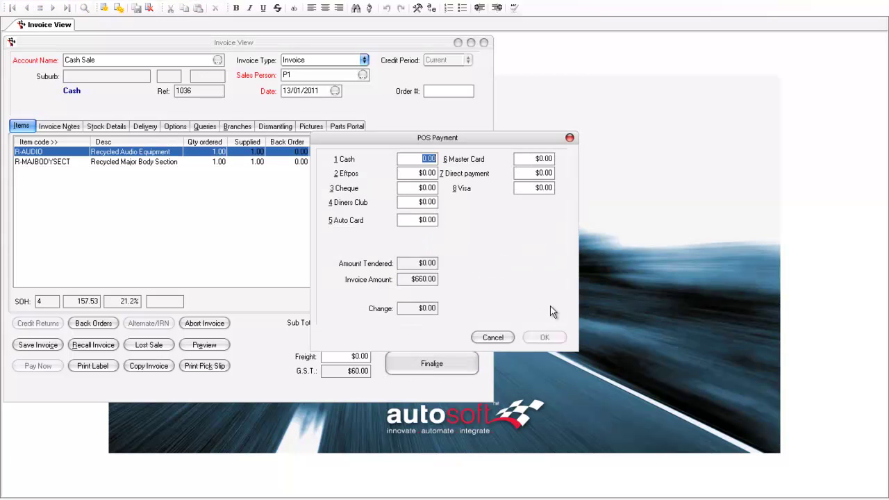
key(Tab)
text(660)
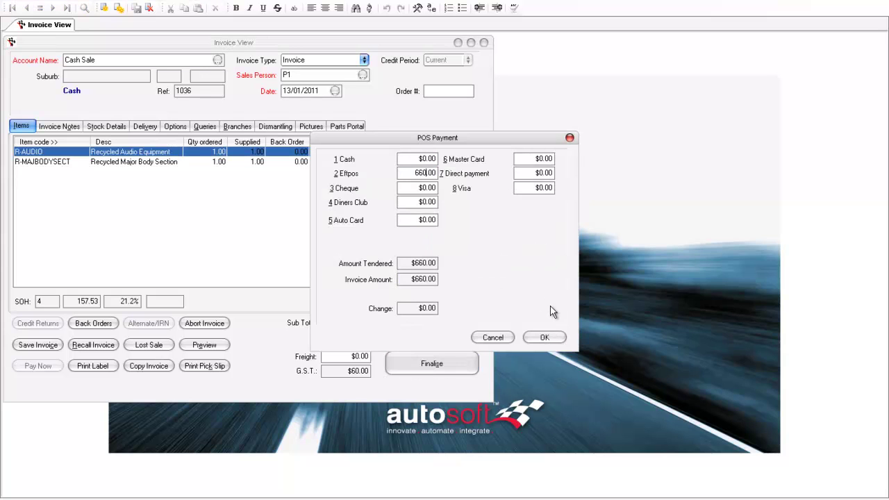
key(Tab)
click(545, 337)
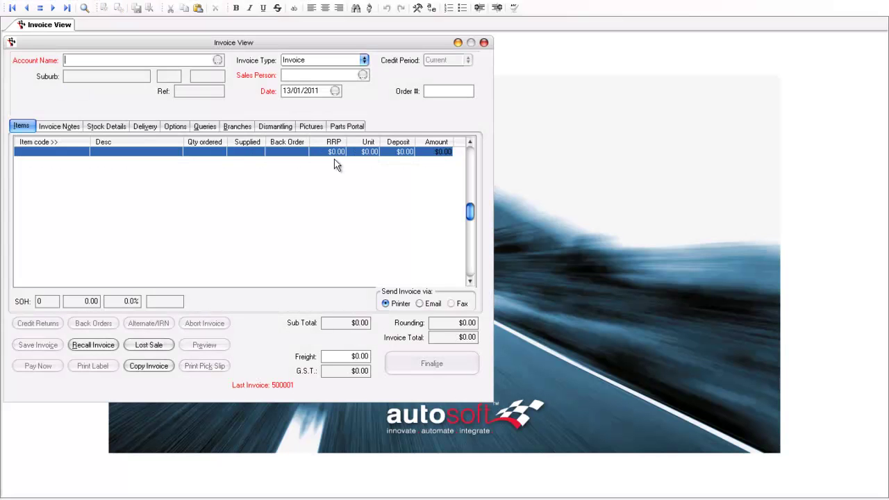
- Start a new vehicle repair order for the vehicle chosen from the rego lookup
click(164, 3)
mouse_move(212, 9)
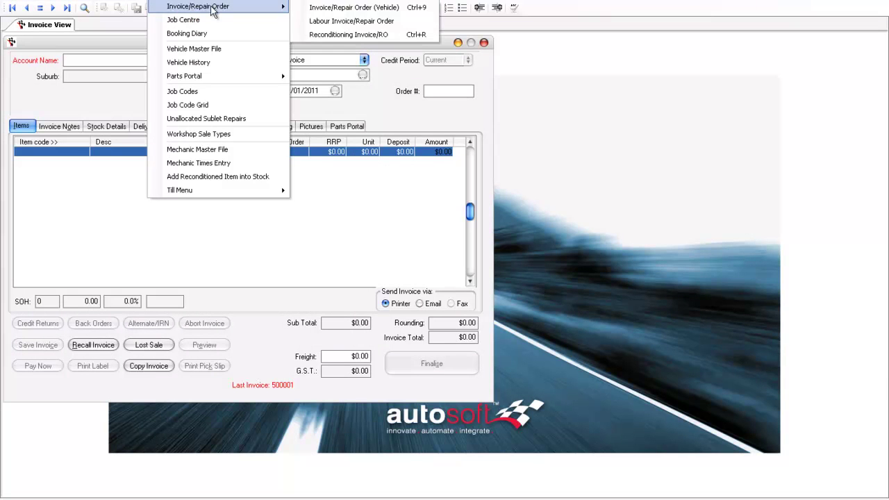
click(342, 8)
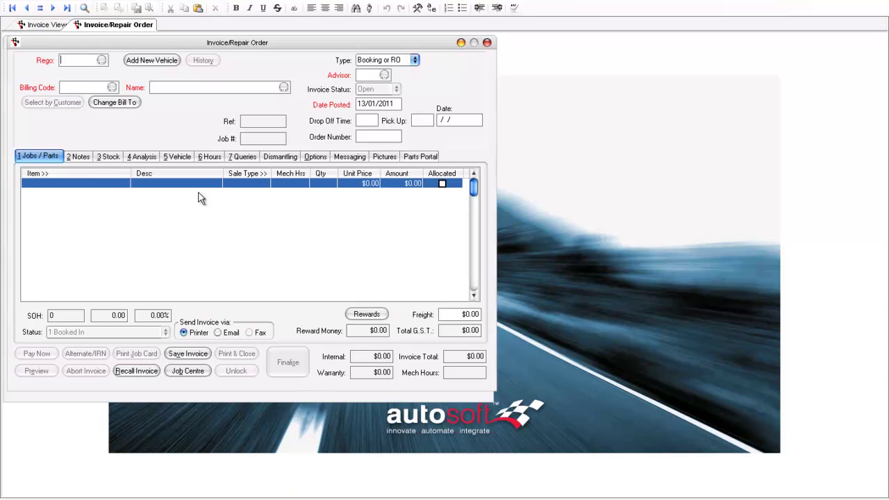
key(Return)
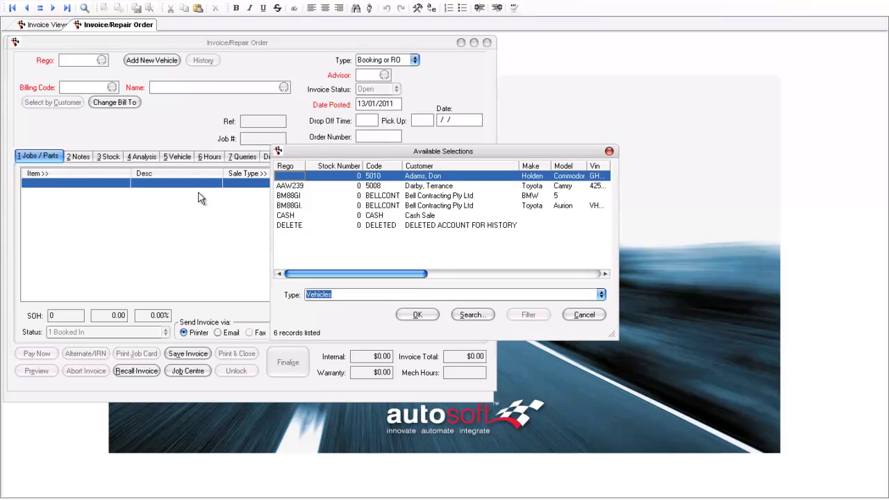
key(Down)
key(Down)
key(Down)
key(Return)
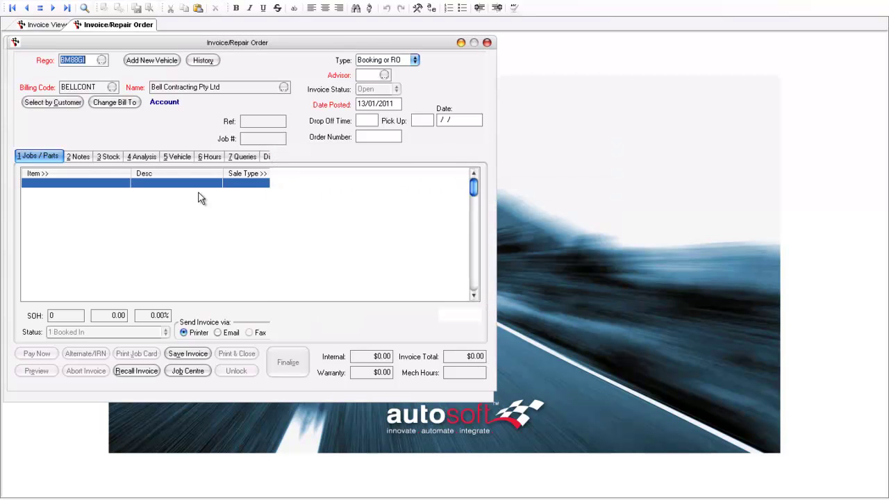
- Set the order's advisor to P1 and go to the first item line
key(Tab)
key(Tab)
key(Tab)
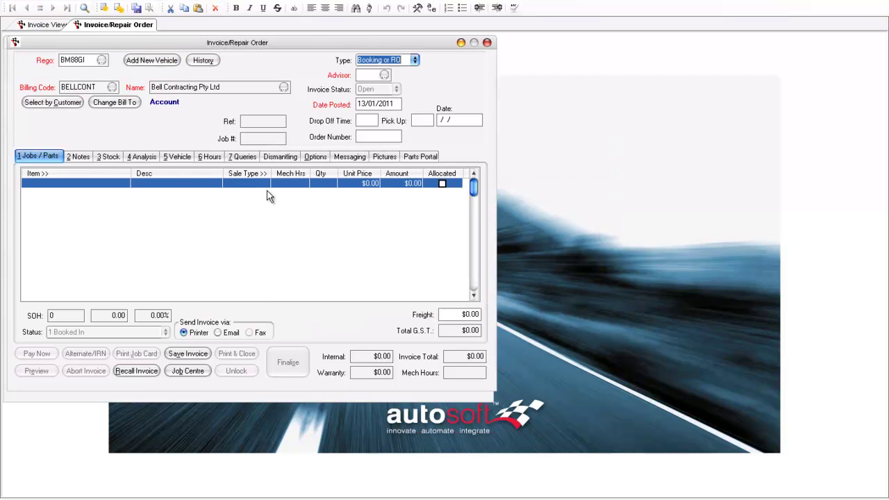
key(Return)
key(Down)
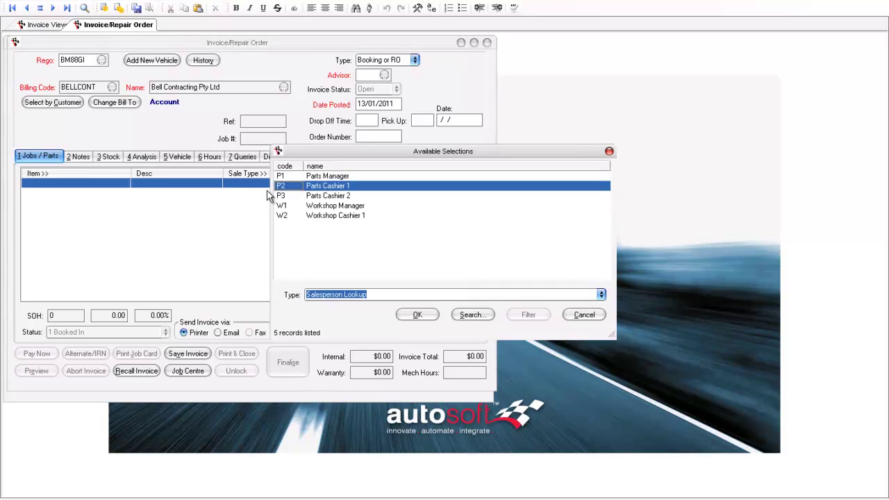
key(Up)
key(Return)
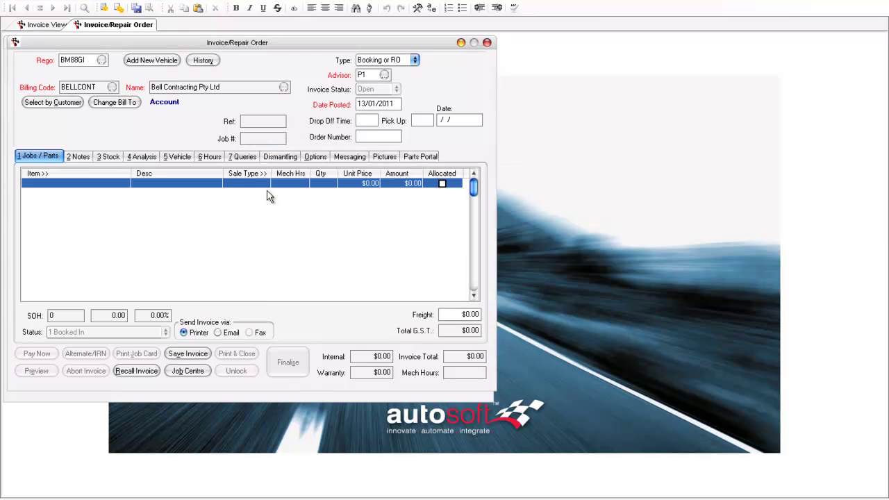
click(28, 184)
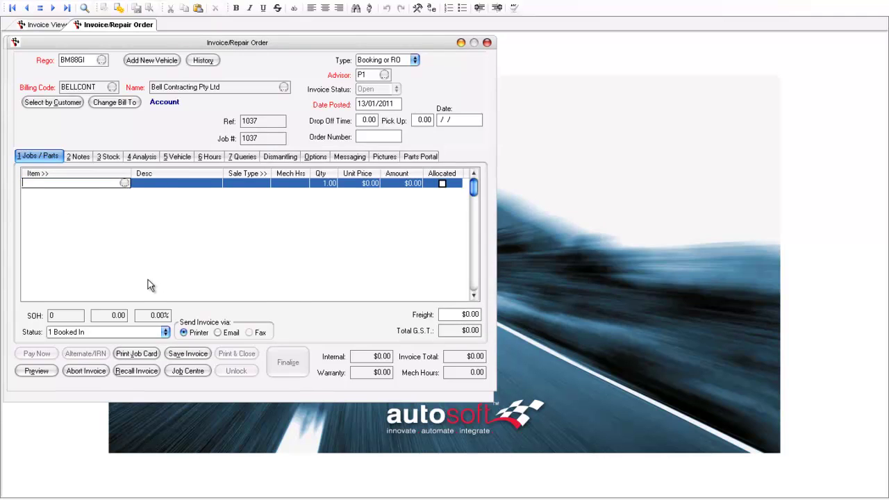
- Add an R-BONNET Recycled Bonnet sourced from the stock-38 Ford Transit at $200
key(Return)
double_click(321, 253)
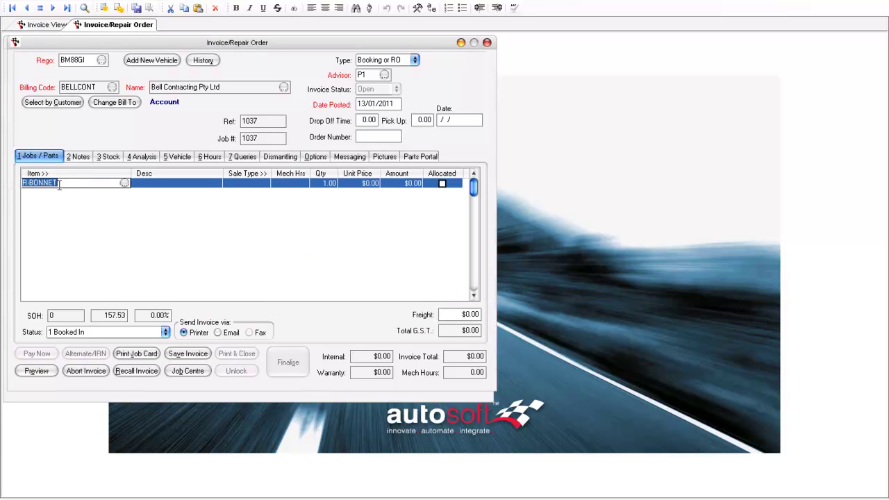
key(Tab)
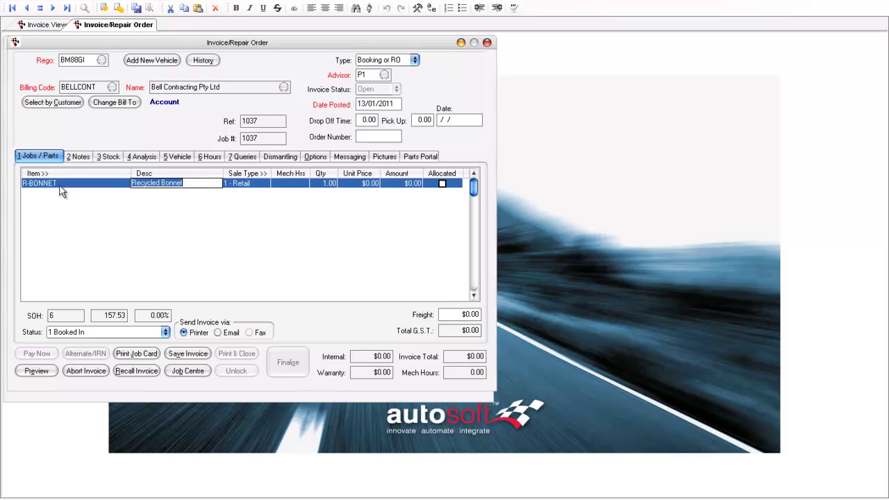
key(Tab)
key(Tab)
key(Tab)
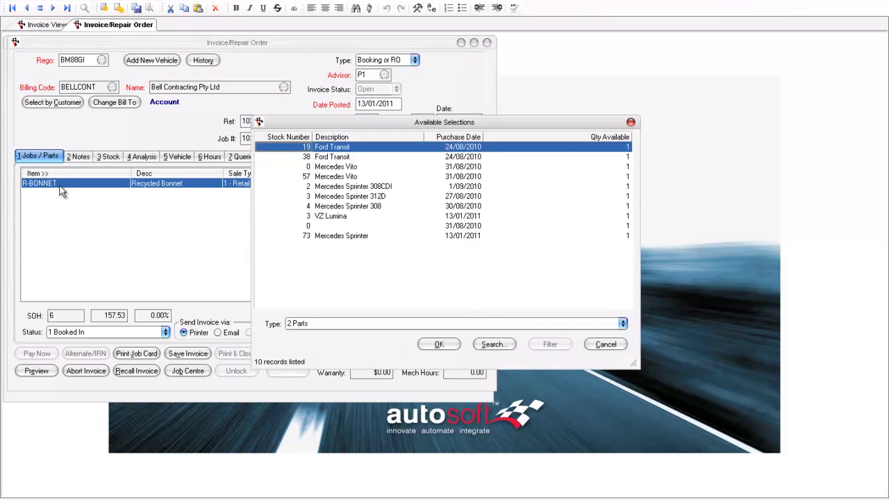
click(305, 157)
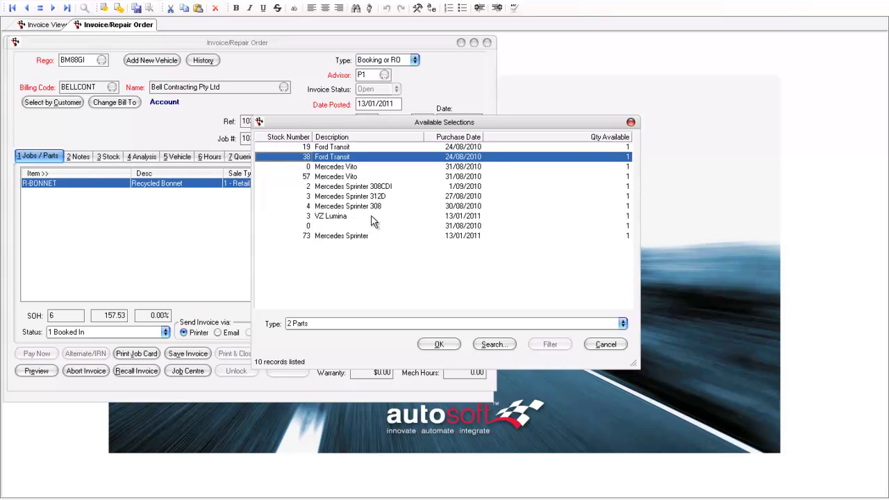
click(438, 345)
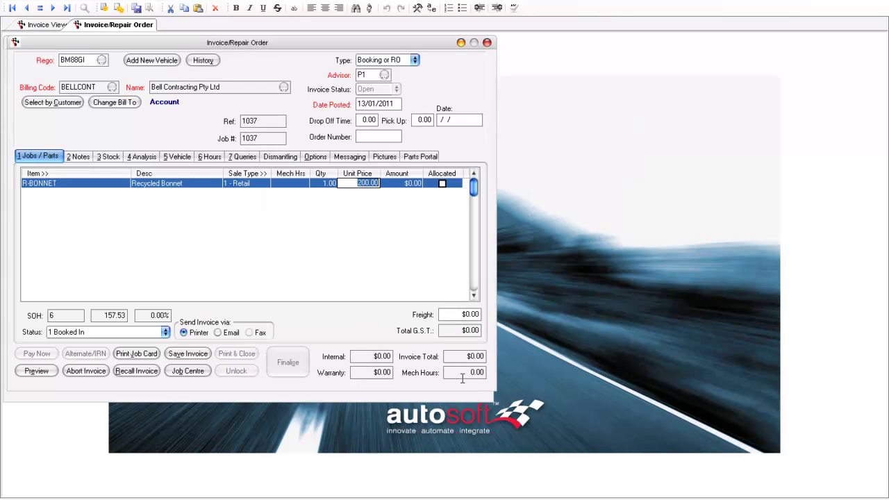
key(Tab)
- Add LAB labour at quantity 2 and an Idle Speed Actuator line at its listed price
key(Tab)
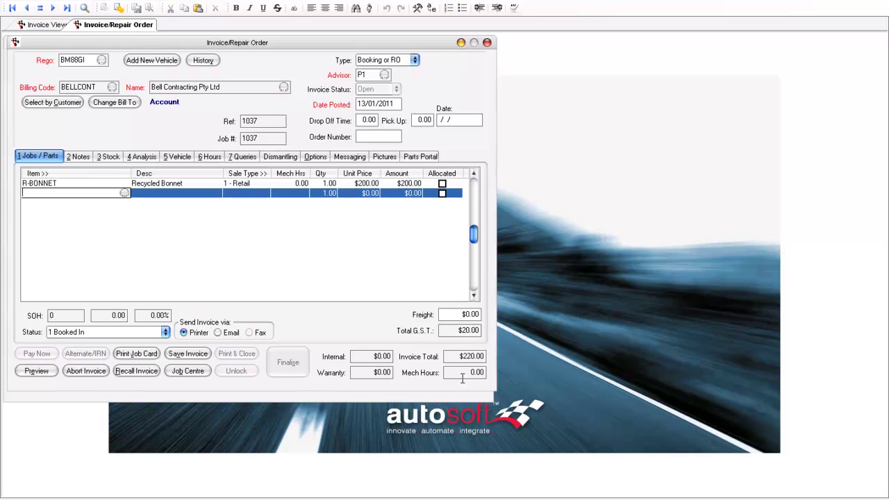
text(LAB)
key(Tab)
key(Tab)
key(Tab)
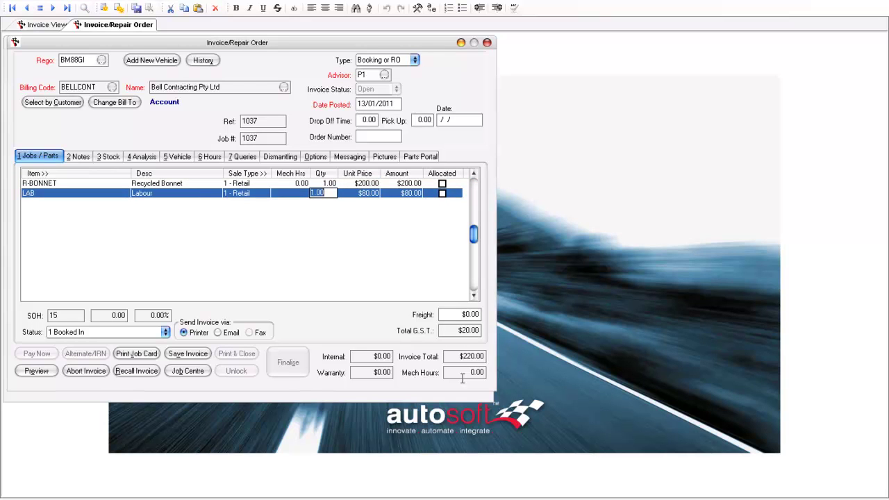
text(2)
key(Tab)
key(Tab)
key(Tab)
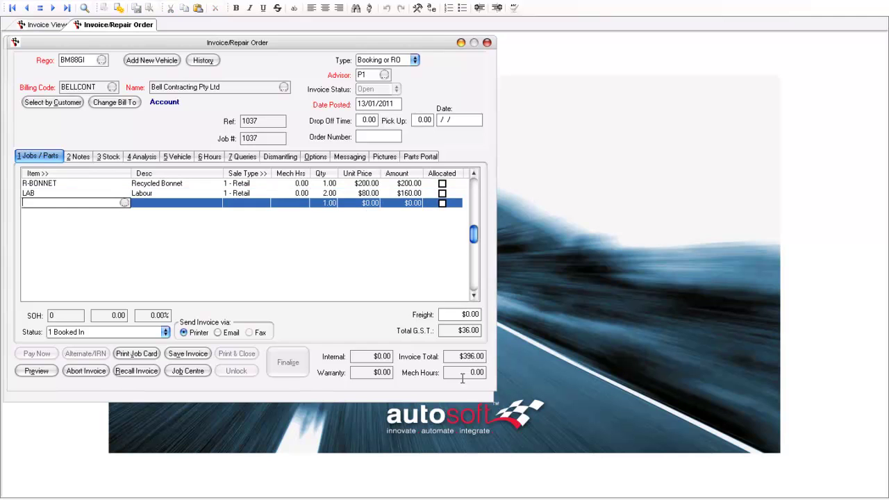
key(Return)
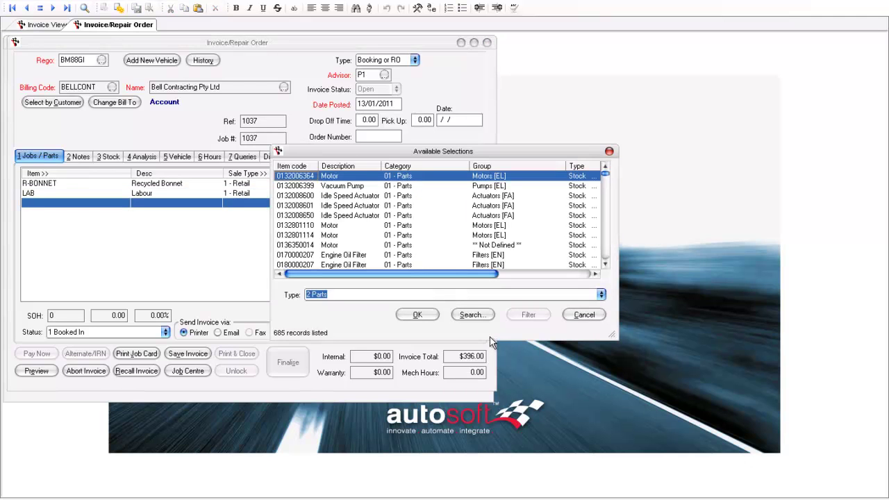
key(Down)
key(Down)
key(Down)
key(Return)
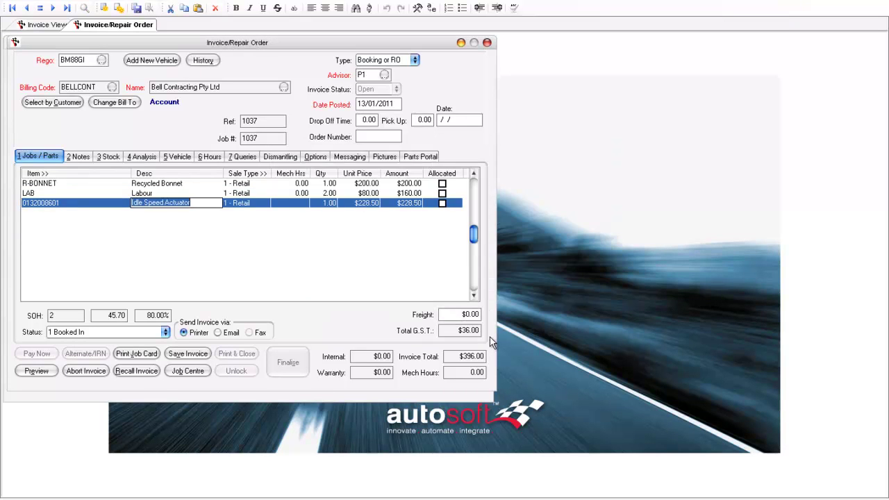
key(Return)
key(Return)
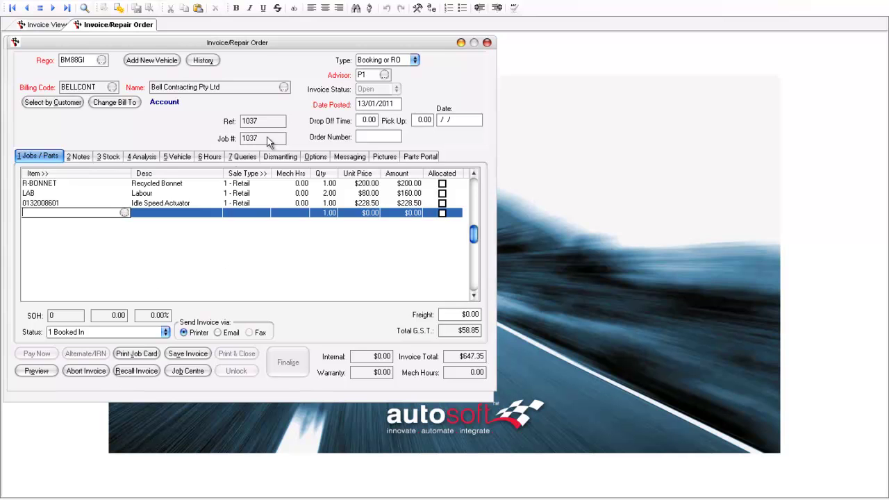
- Change the order type to Invoice and preview the invoice on screen
click(415, 61)
click(416, 61)
click(375, 70)
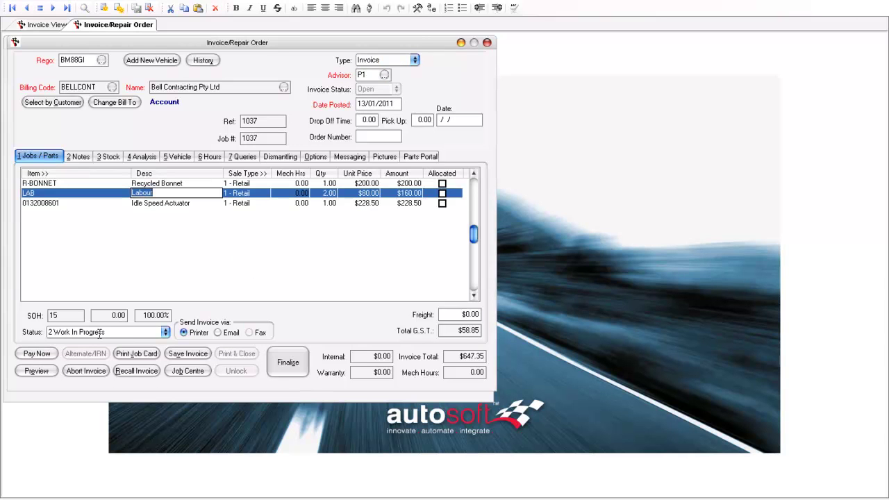
click(32, 370)
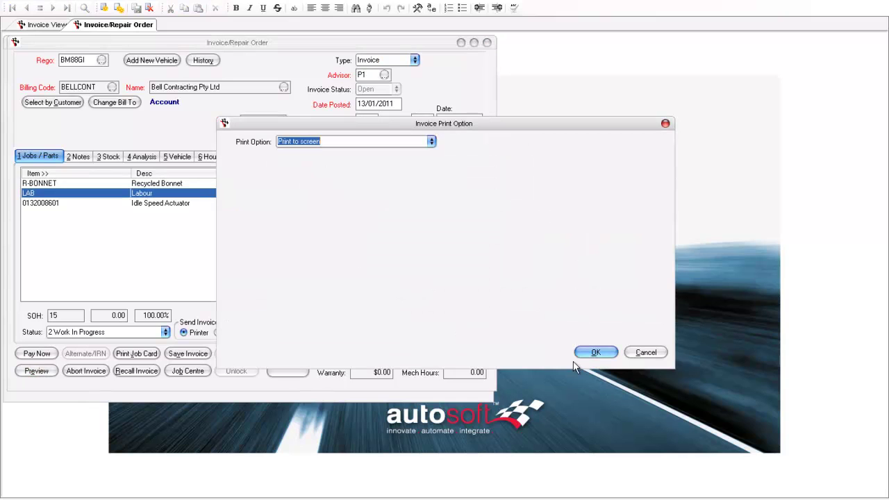
click(597, 352)
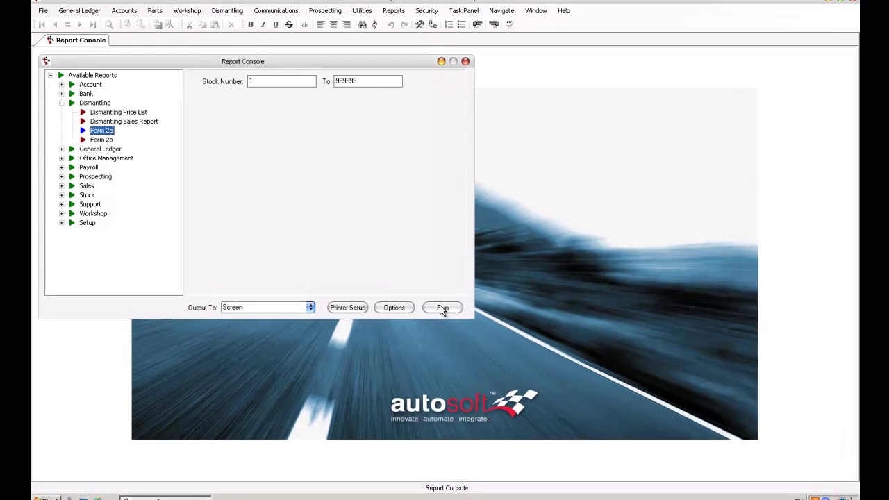
- Run the Form 2a report to screen for stock numbers 1 to 999999
click(442, 308)
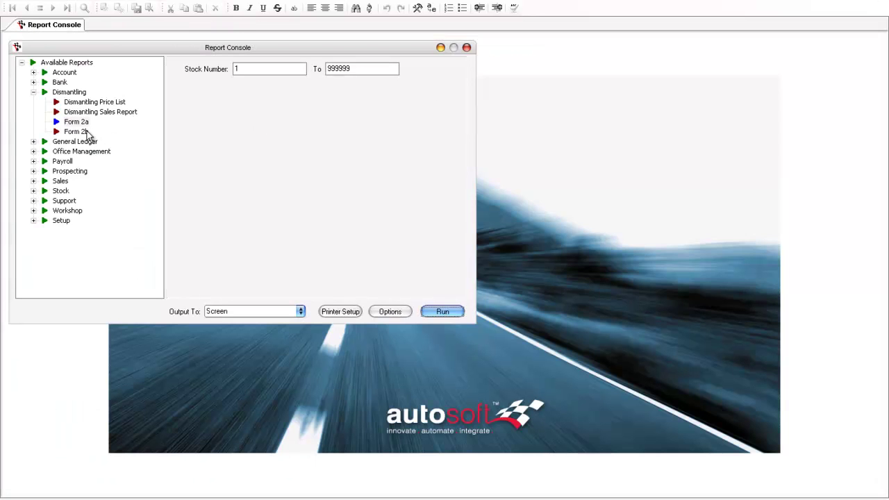
- Run the Form 2b register report and page forward to page 4 of its 10 pages
click(77, 122)
click(77, 131)
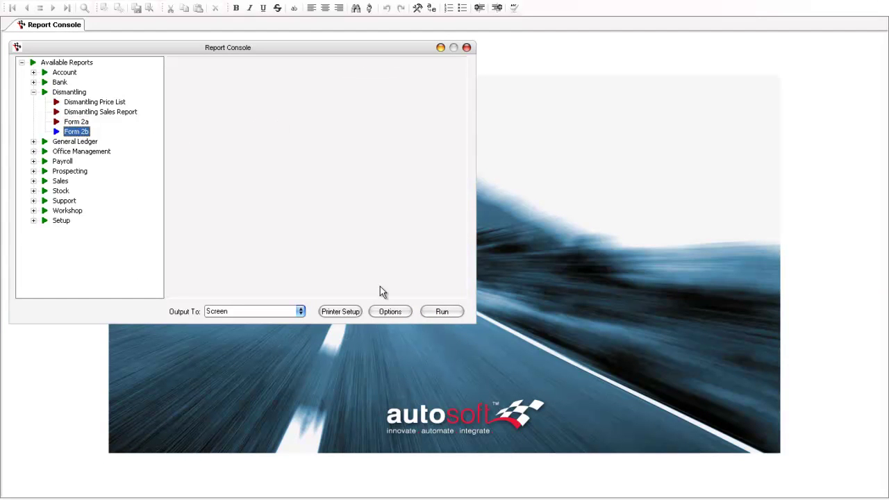
click(441, 316)
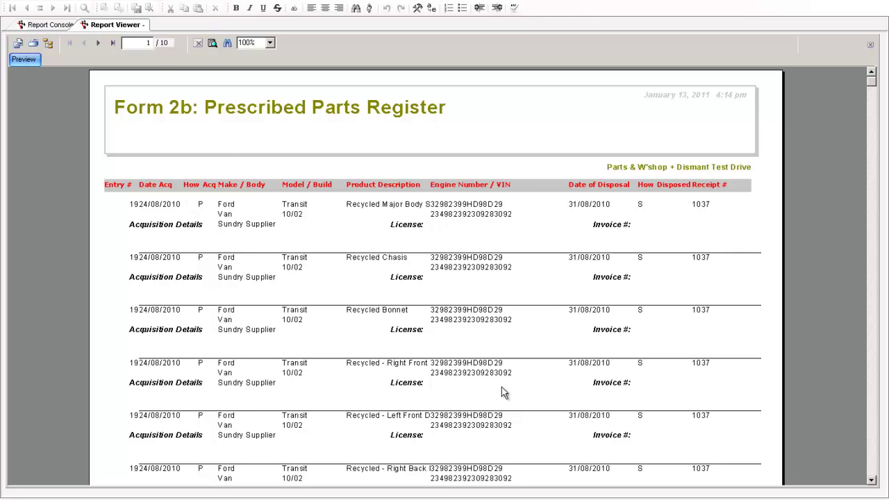
click(100, 42)
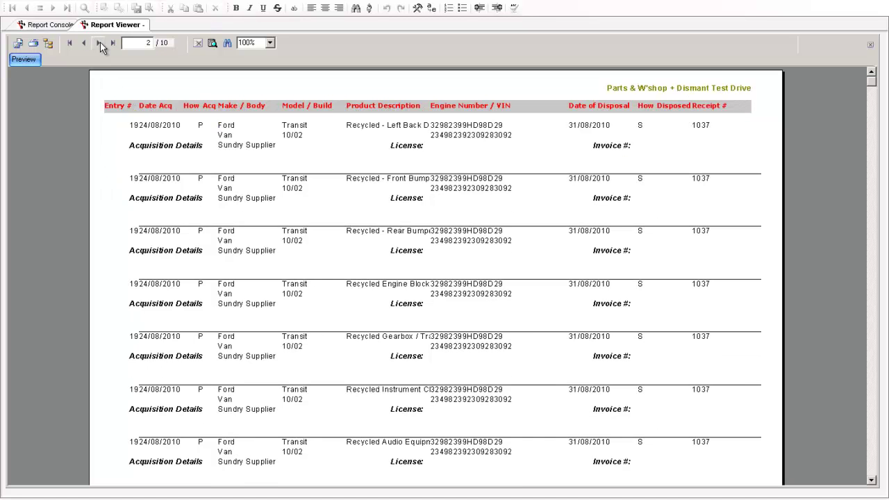
click(99, 43)
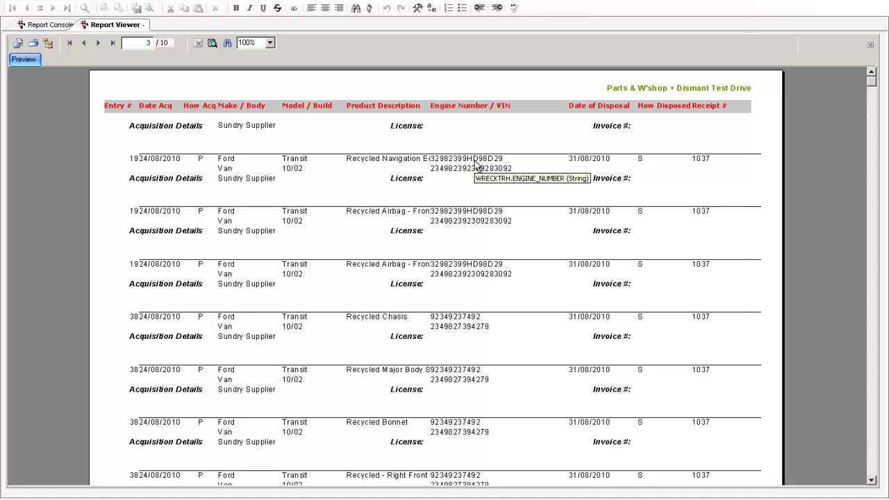
click(98, 44)
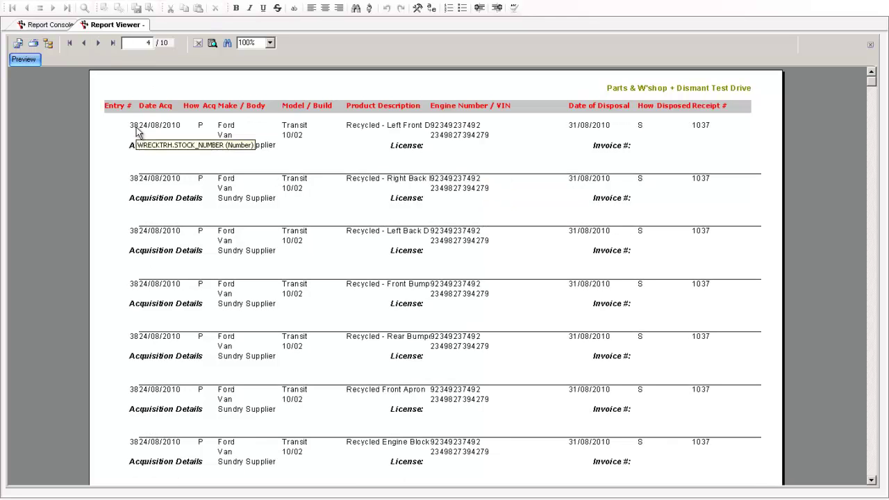